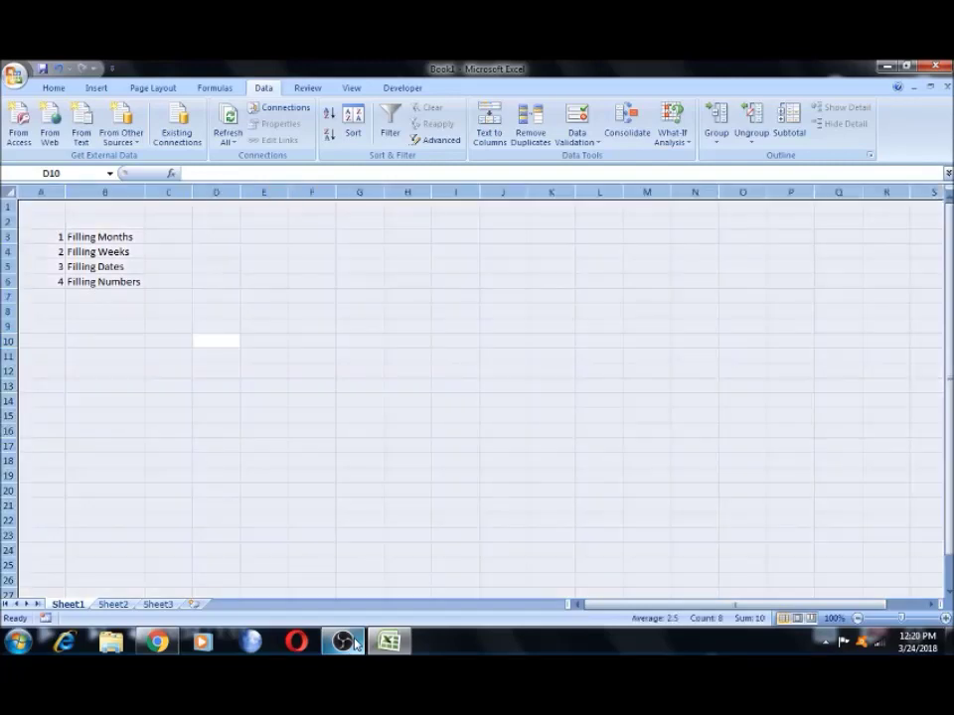
Enter the heading 'AutoFill' in cell B2, above the numbered topic list.
{"action": "left_click", "coordinate": [217, 239]}
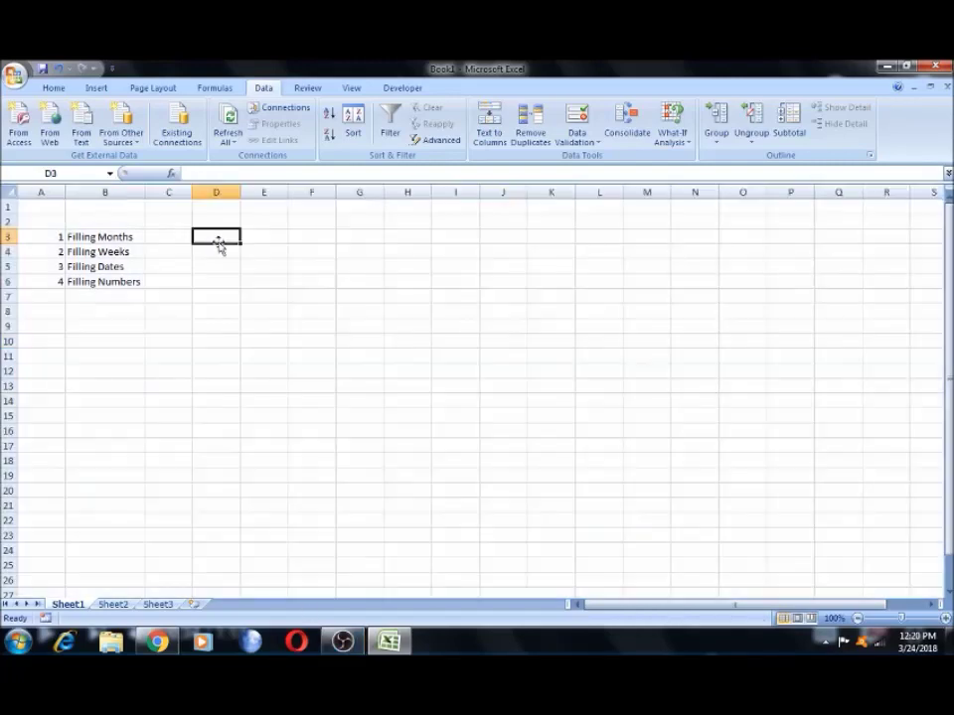
{"action": "left_click", "coordinate": [101, 239]}
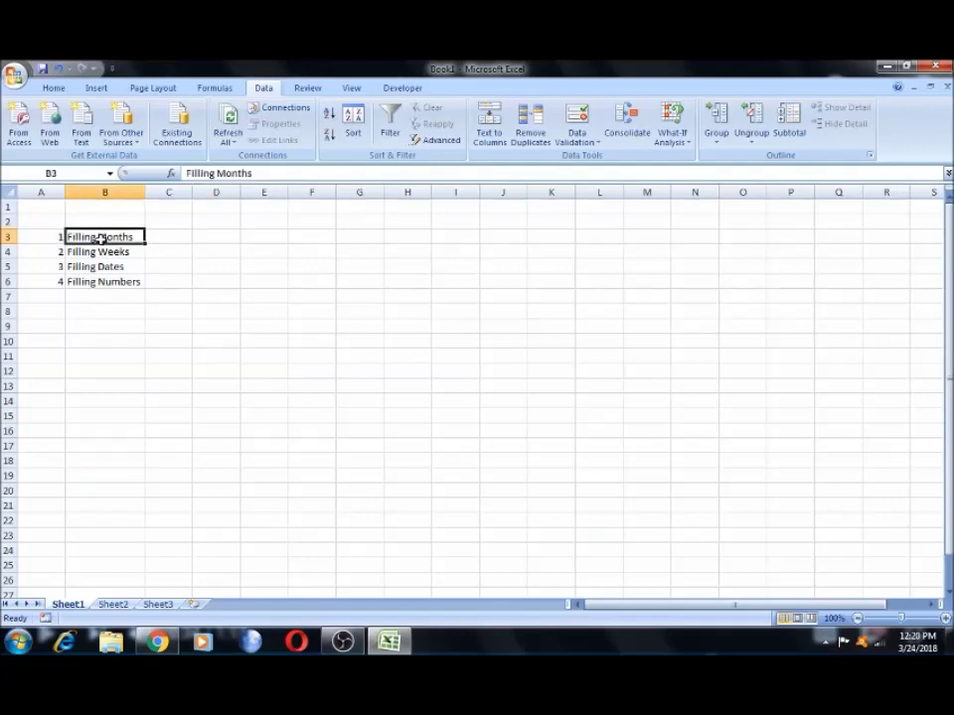
{"action": "key", "text": "Right"}
{"action": "key", "text": "Left"}
{"action": "key", "text": "Left"}
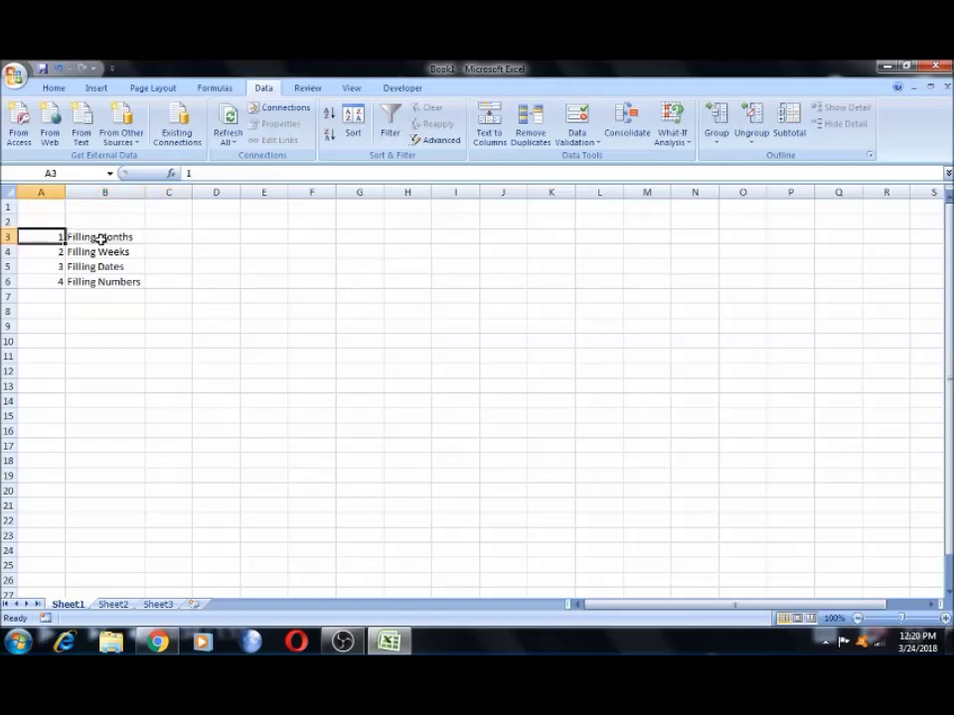
{"action": "key", "text": "Up"}
{"action": "key", "text": "Right"}
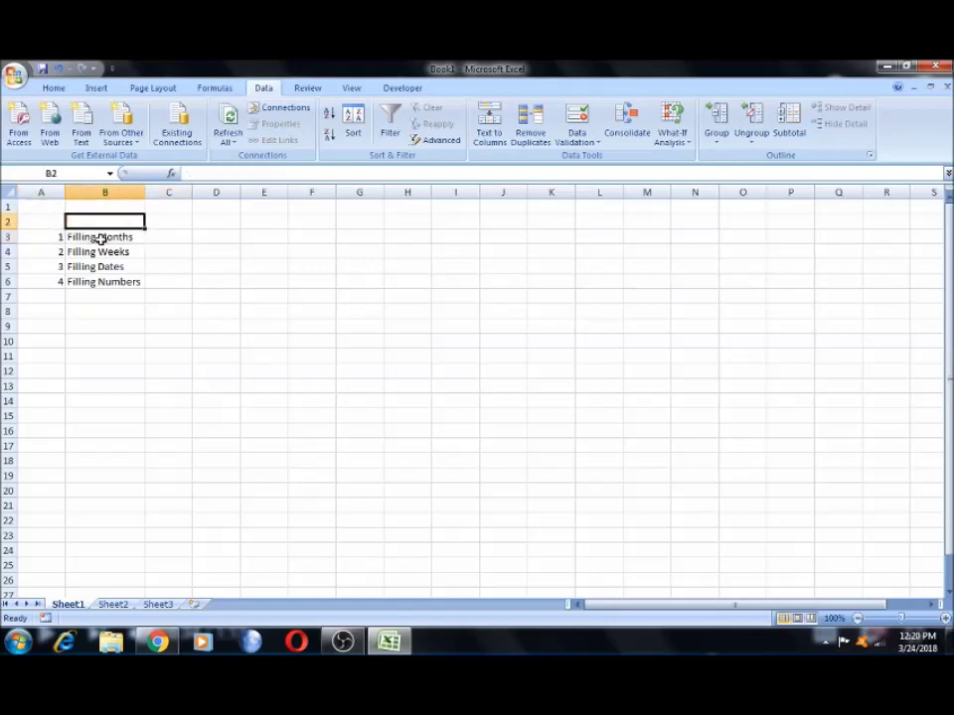
{"action": "type", "text": "Auto"}
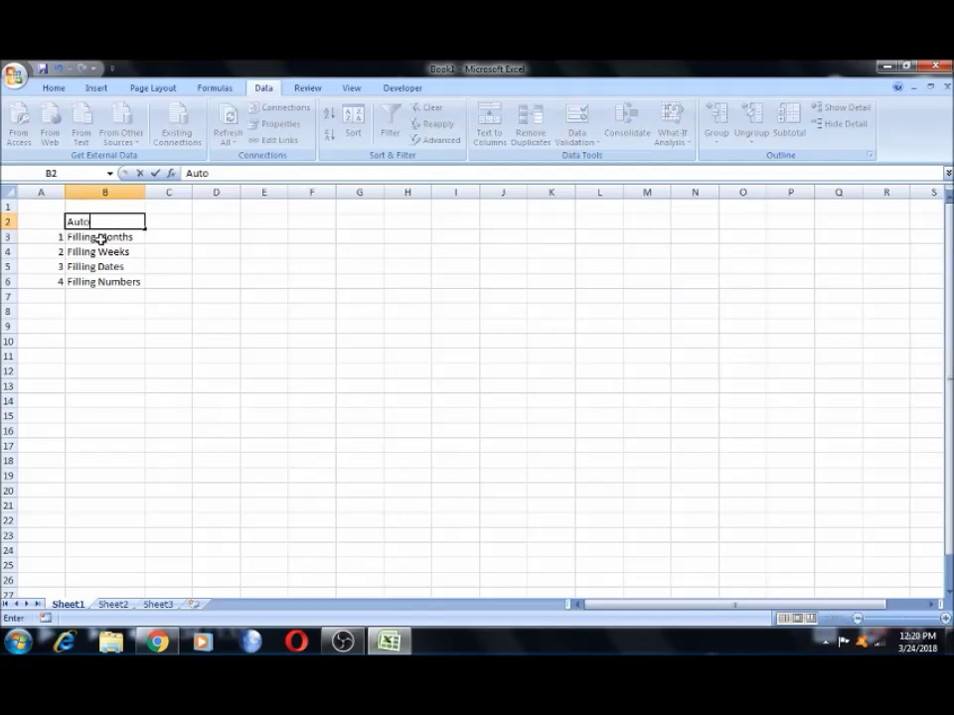
{"action": "type", "text": "Fill"}
{"action": "key", "text": "Tab"}
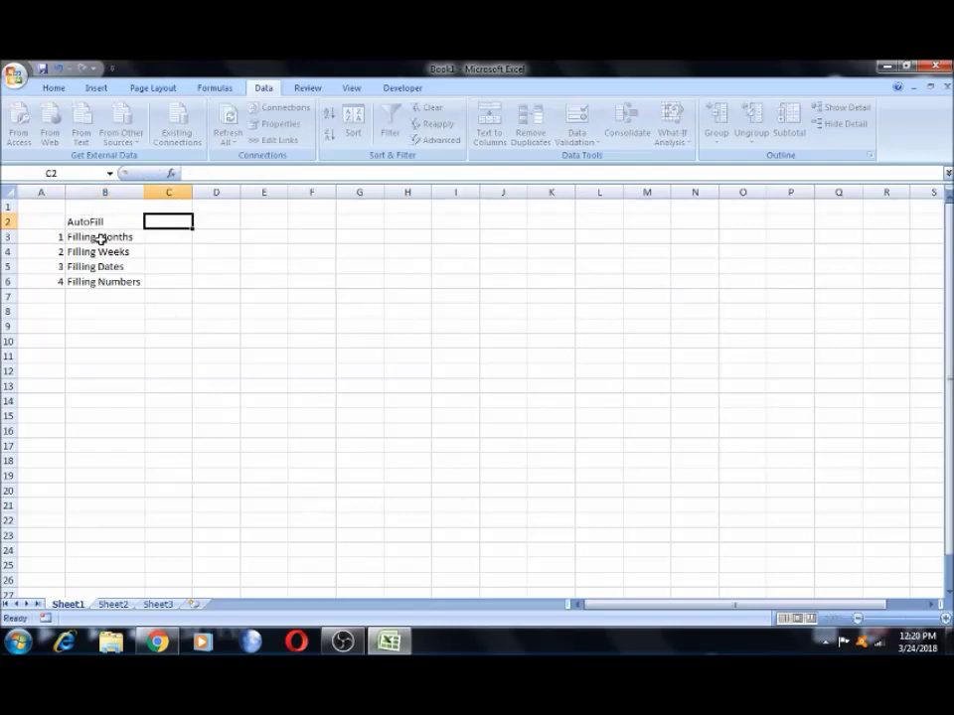
{"action": "left_click", "coordinate": [388, 387]}
Zoom the sheet in to 150% and scroll back to column A.
{"action": "left_click", "coordinate": [790, 494]}
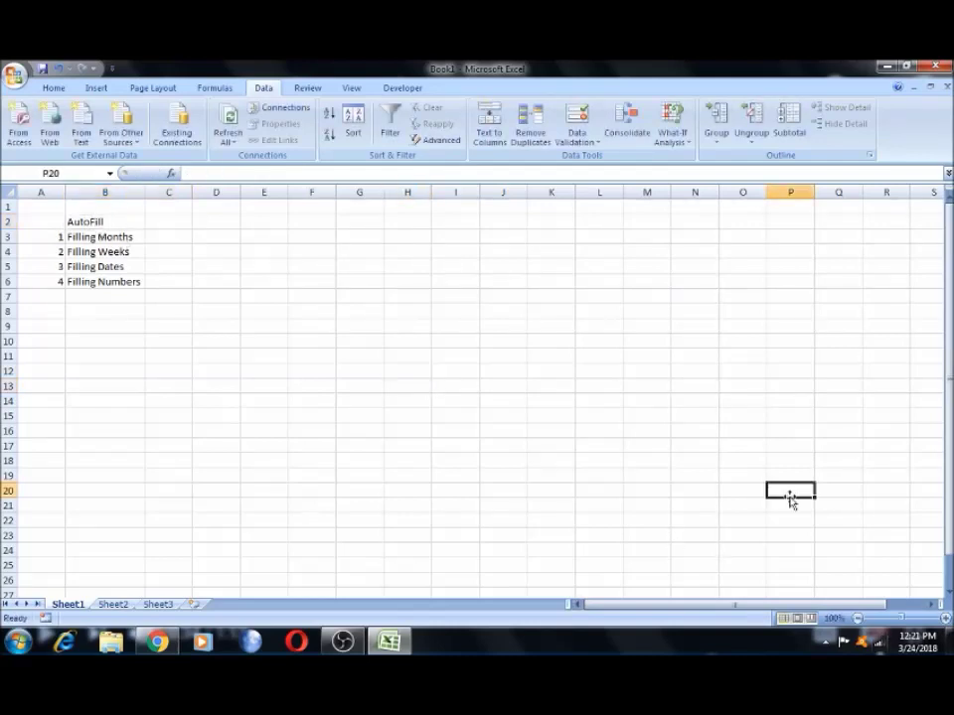
{"action": "key", "text": "ctrl+Up"}
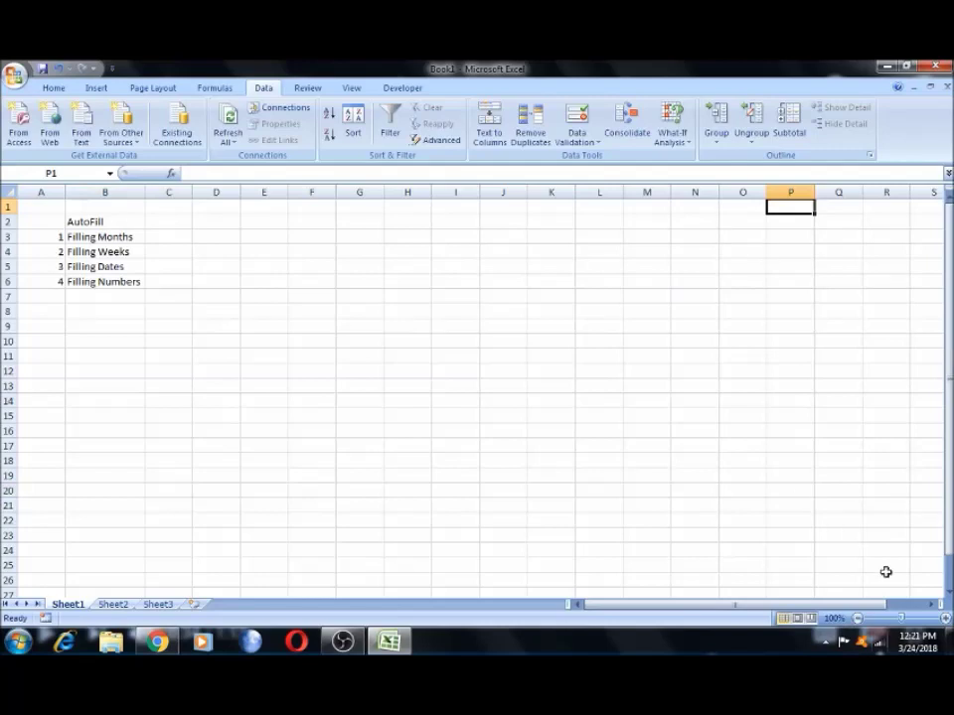
{"action": "left_click", "coordinate": [939, 618]}
{"action": "left_click", "coordinate": [939, 618]}
{"action": "left_click", "coordinate": [939, 618]}
{"action": "left_click", "coordinate": [939, 618]}
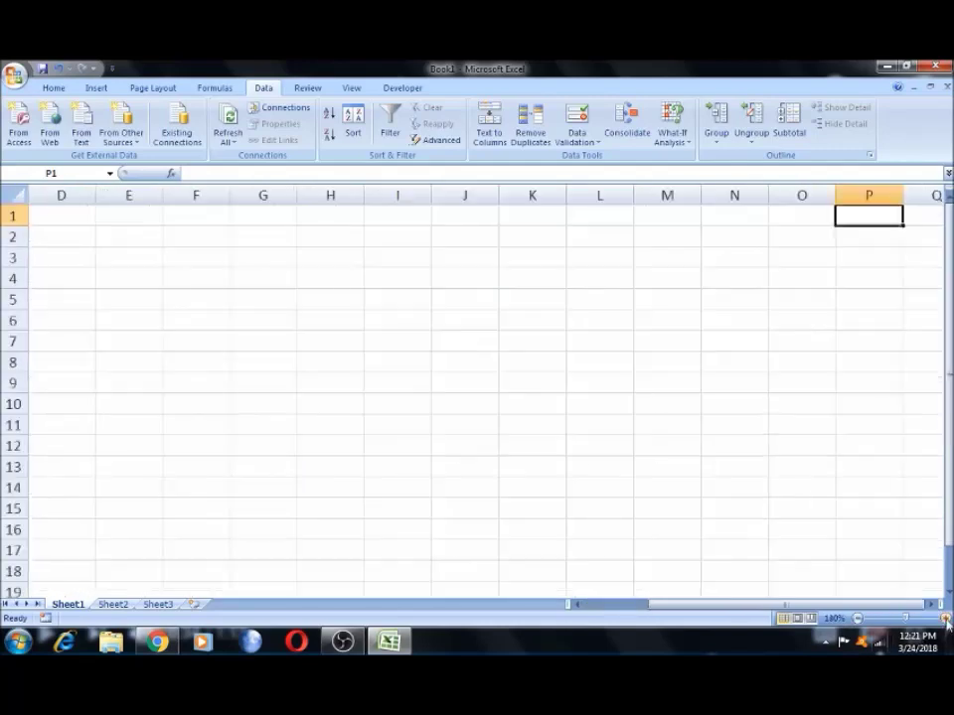
{"action": "left_click", "coordinate": [939, 618]}
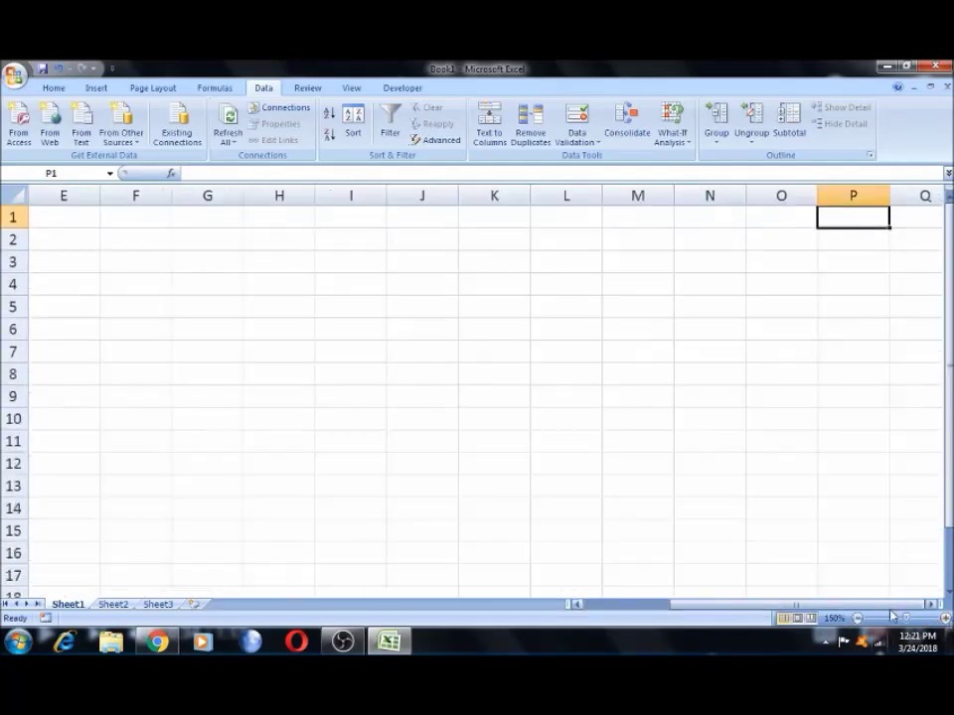
{"action": "left_click_drag", "start_coordinate": [841, 604], "coordinate": [757, 604]}
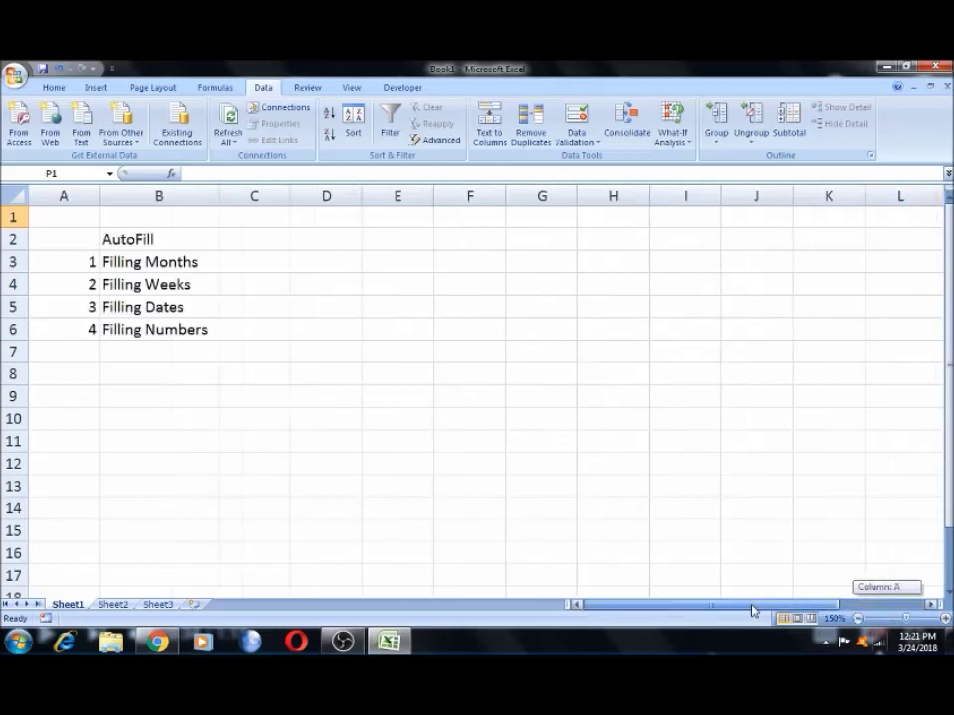
Point out the topics Filling Months, Weeks, Dates and Numbers, then select D2.
{"action": "left_click", "coordinate": [248, 265]}
{"action": "left_click", "coordinate": [188, 264]}
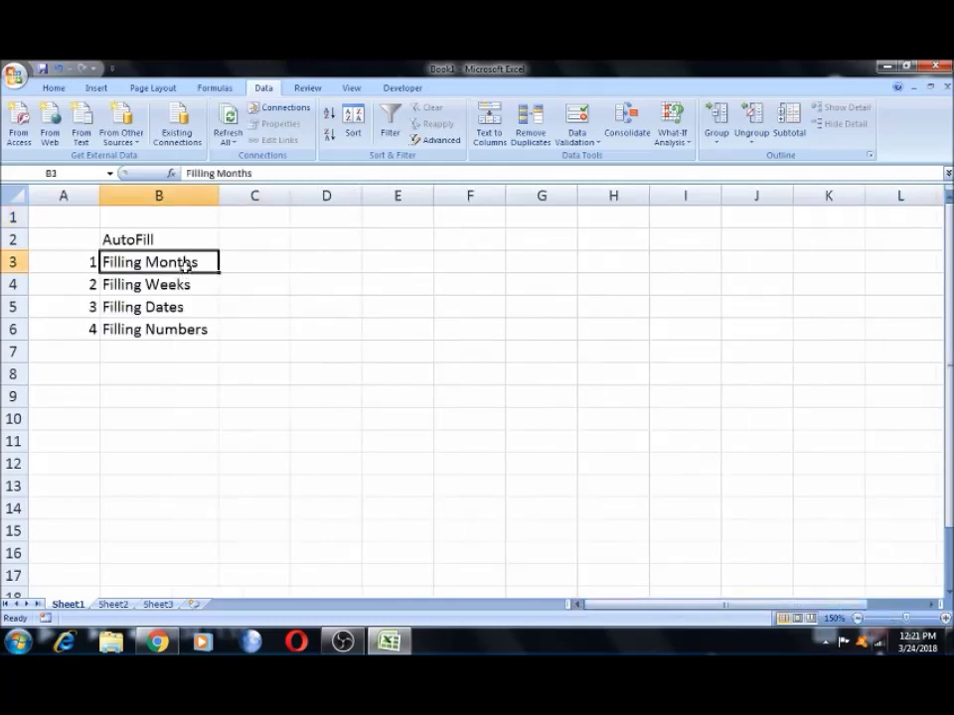
{"action": "left_click", "coordinate": [179, 287]}
{"action": "left_click", "coordinate": [178, 304]}
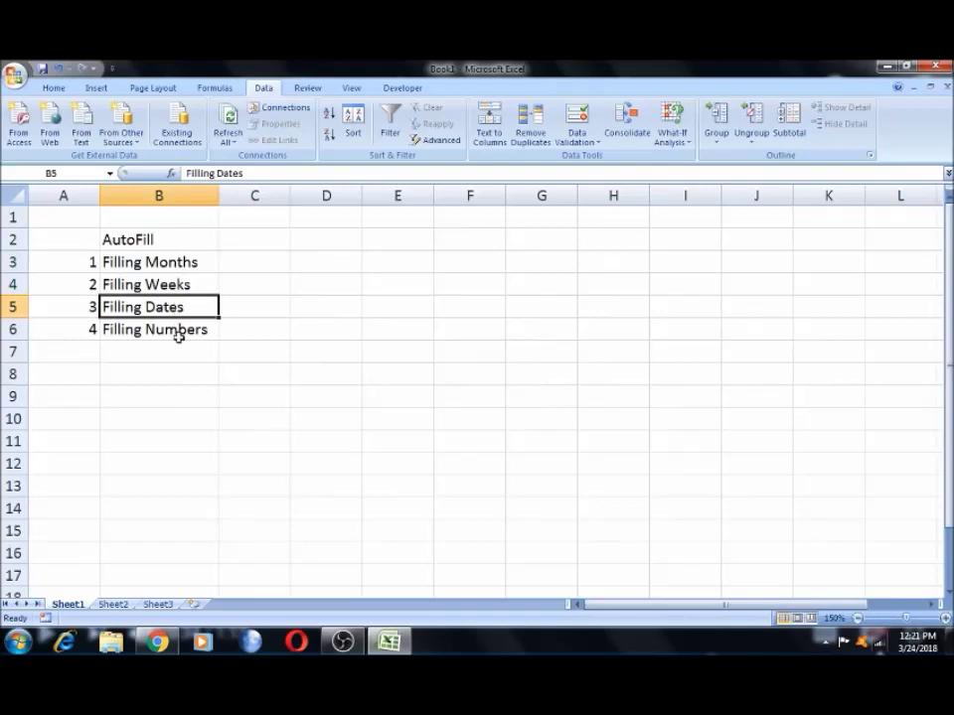
{"action": "left_click", "coordinate": [178, 333]}
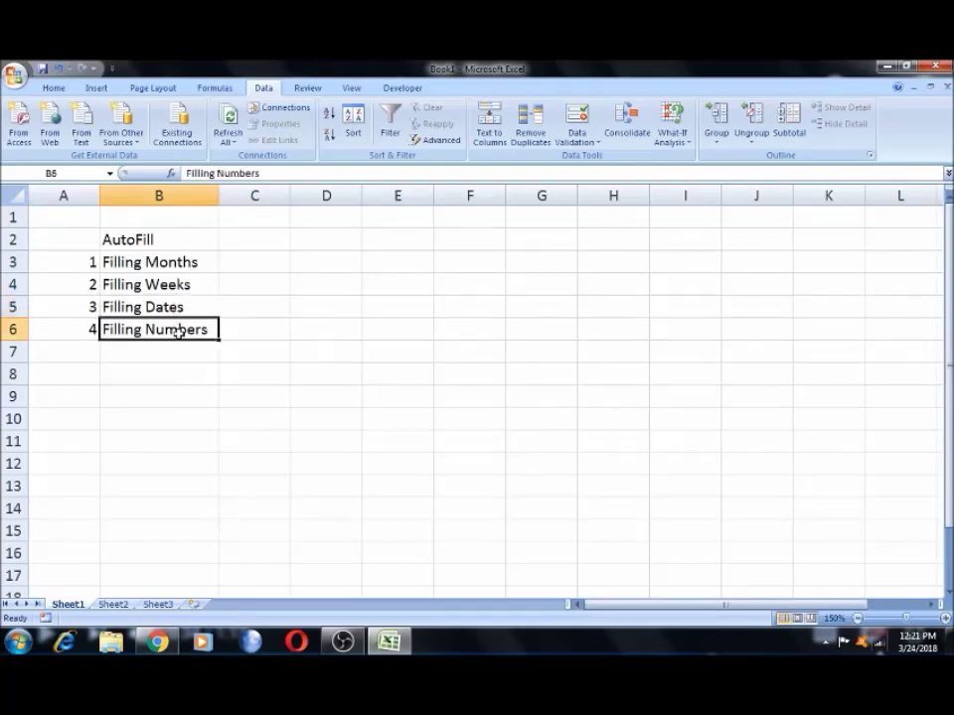
{"action": "left_click", "coordinate": [321, 242]}
Enter Jan in D2 and fill the months down to Sep in D10.
{"action": "type", "text": "Jan"}
{"action": "key", "text": "Tab"}
{"action": "left_click", "coordinate": [321, 241]}
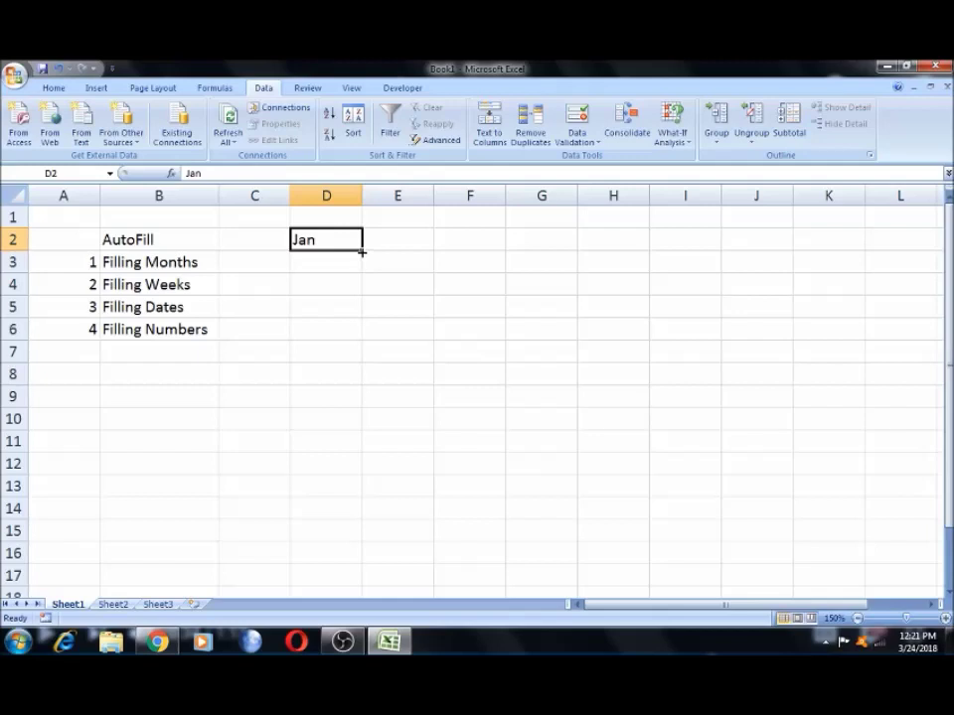
{"action": "left_click_drag", "start_coordinate": [363, 253], "coordinate": [349, 406]}
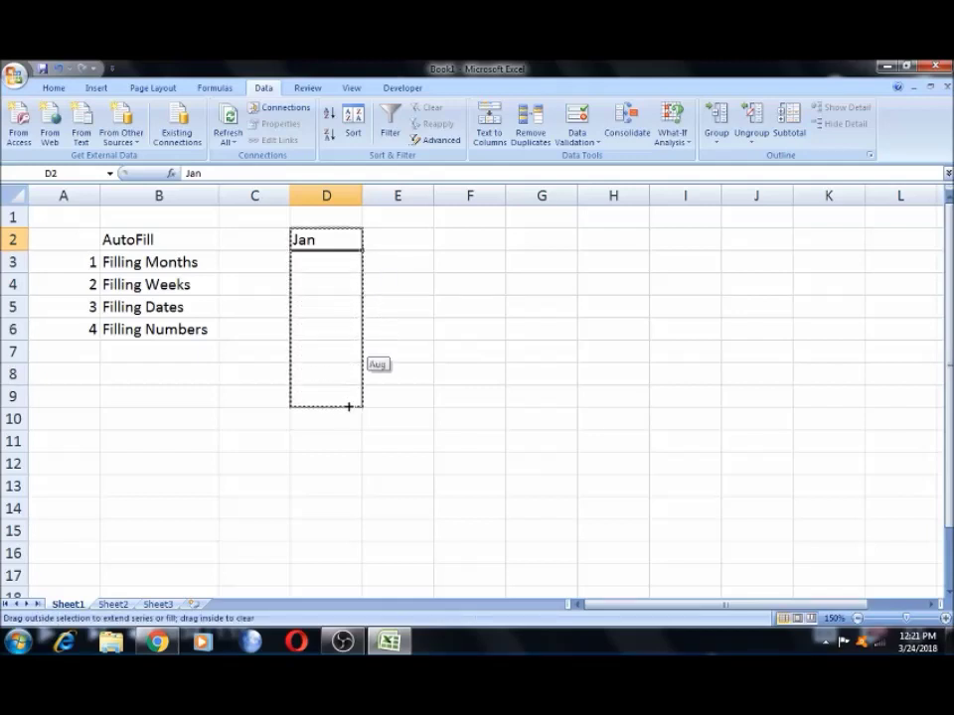
{"action": "left_click_drag", "start_coordinate": [349, 407], "coordinate": [347, 430]}
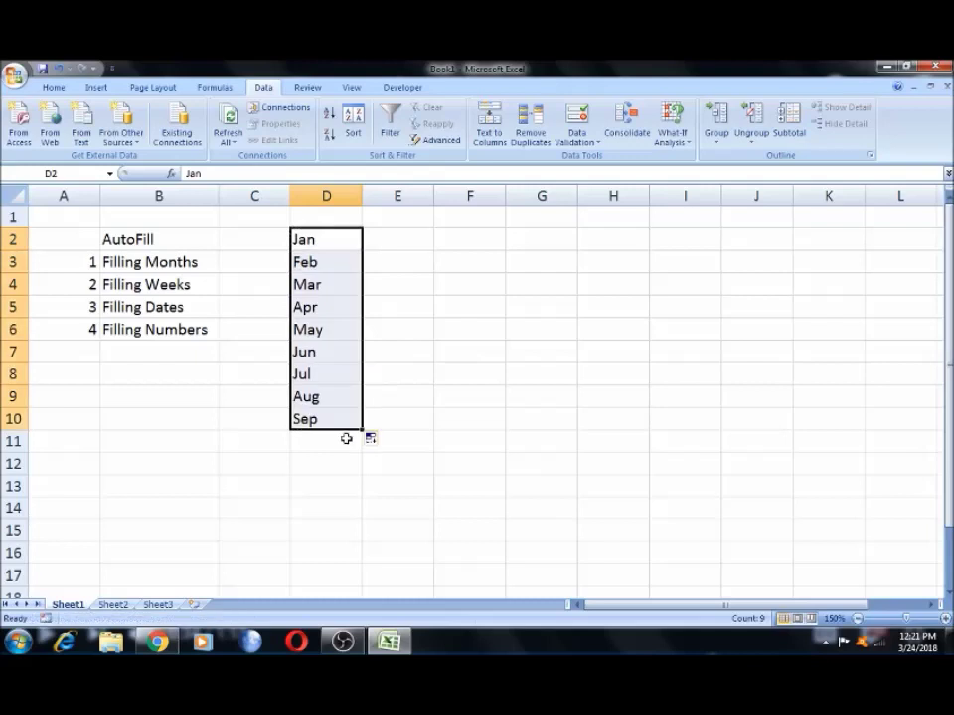
Step through the filled months to Sep and return to Jan in D2.
{"action": "left_click", "coordinate": [320, 240]}
{"action": "key", "text": "Right"}
{"action": "key", "text": "Down"}
{"action": "key", "text": "Down"}
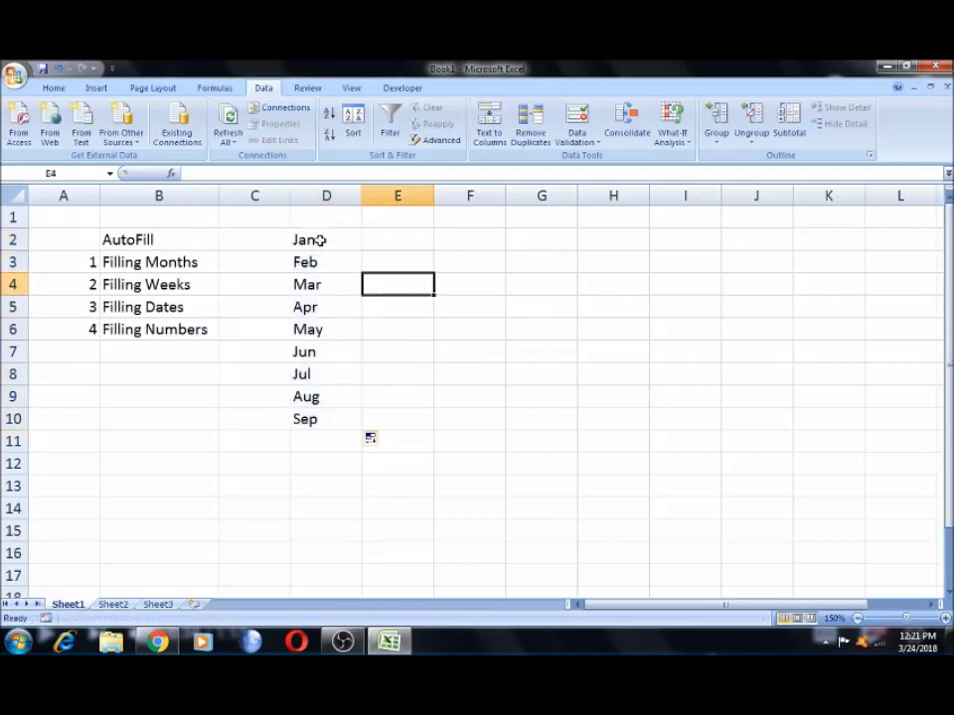
{"action": "key", "text": "Left"}
{"action": "key", "text": "Down"}
{"action": "key", "text": "Down"}
{"action": "key", "text": "Down"}
{"action": "key", "text": "Down"}
{"action": "key", "text": "Down"}
{"action": "key", "text": "Down"}
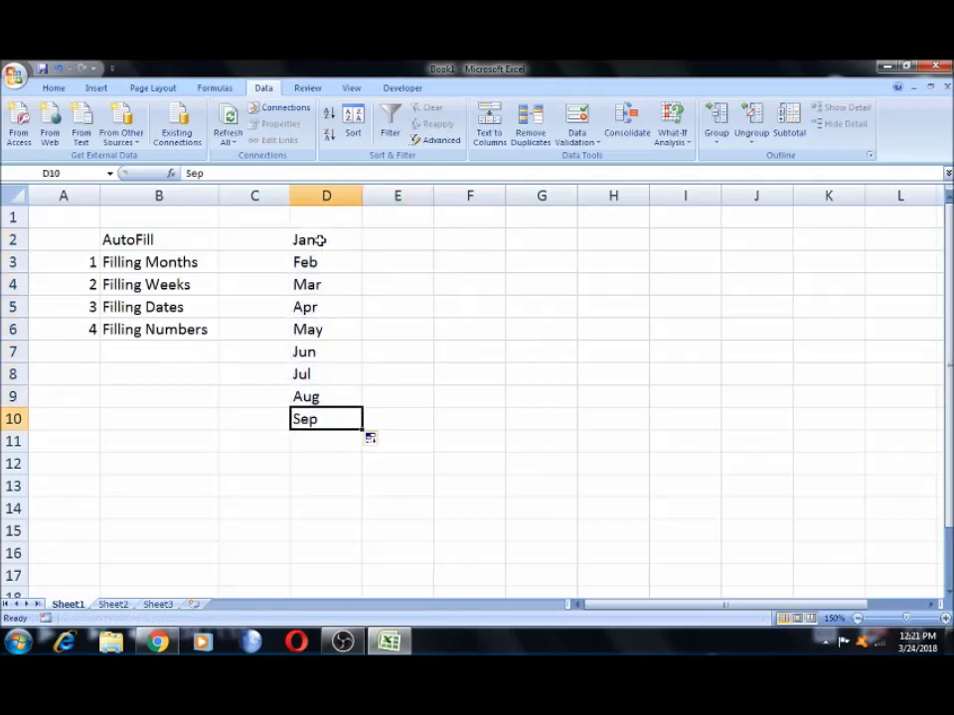
{"action": "key", "text": "Up"}
{"action": "key", "text": "Up"}
{"action": "key", "text": "Up"}
{"action": "key", "text": "Up"}
{"action": "key", "text": "Up"}
{"action": "key", "text": "Up"}
{"action": "key", "text": "Up"}
{"action": "key", "text": "Up"}
{"action": "key", "text": "Left"}
{"action": "key", "text": "Right"}
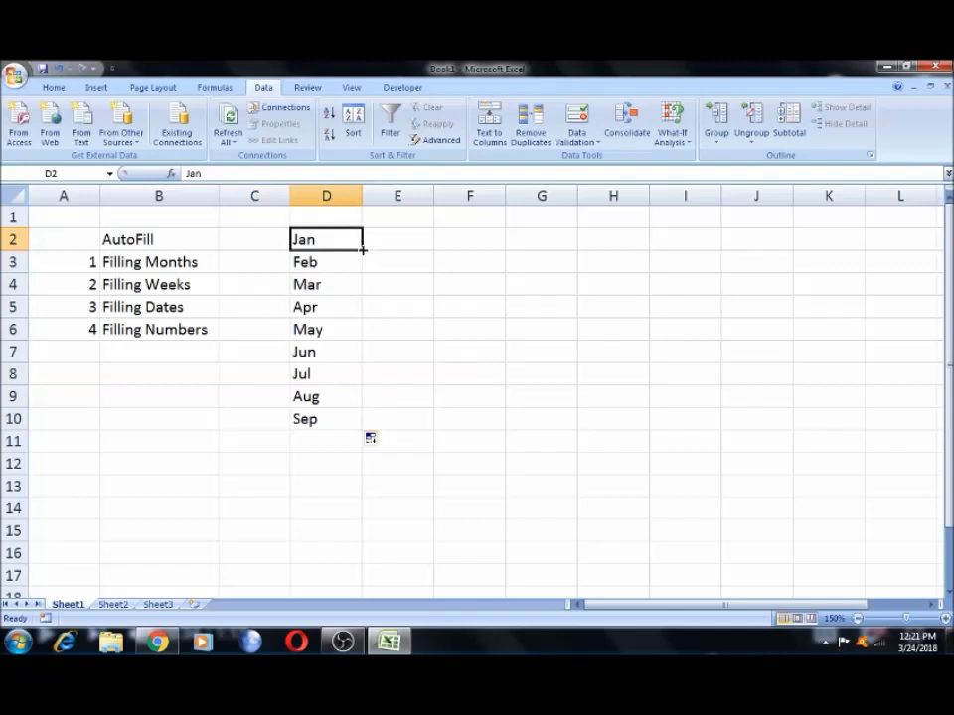
Fill Feb through Jul across row 2 from D2 to J2.
{"action": "left_click_drag", "start_coordinate": [363, 250], "coordinate": [598, 256]}
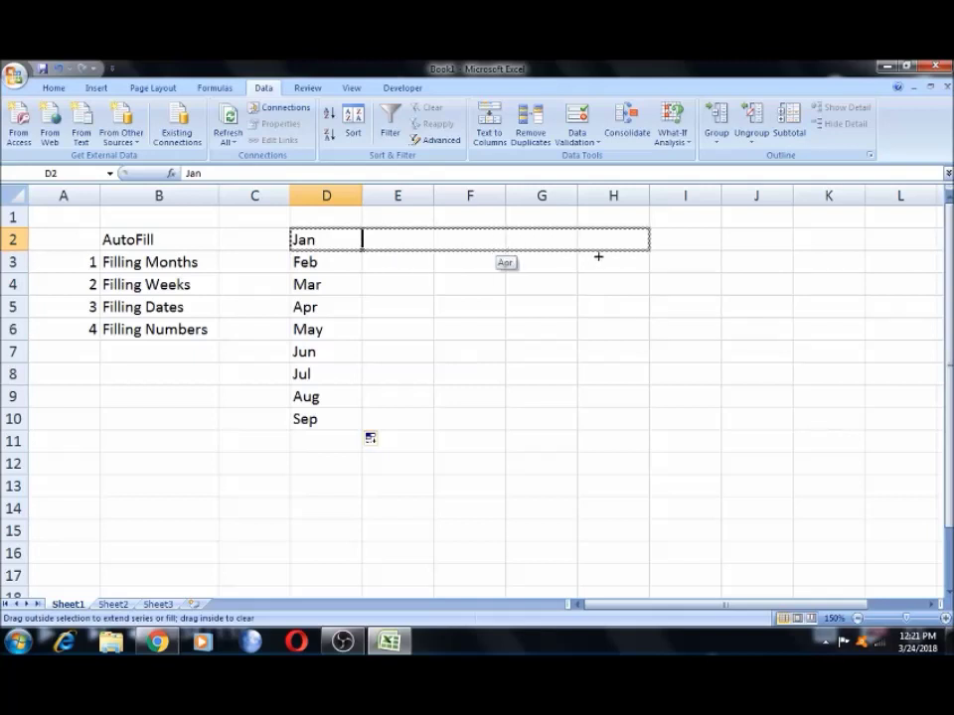
{"action": "left_click_drag", "start_coordinate": [598, 257], "coordinate": [750, 248]}
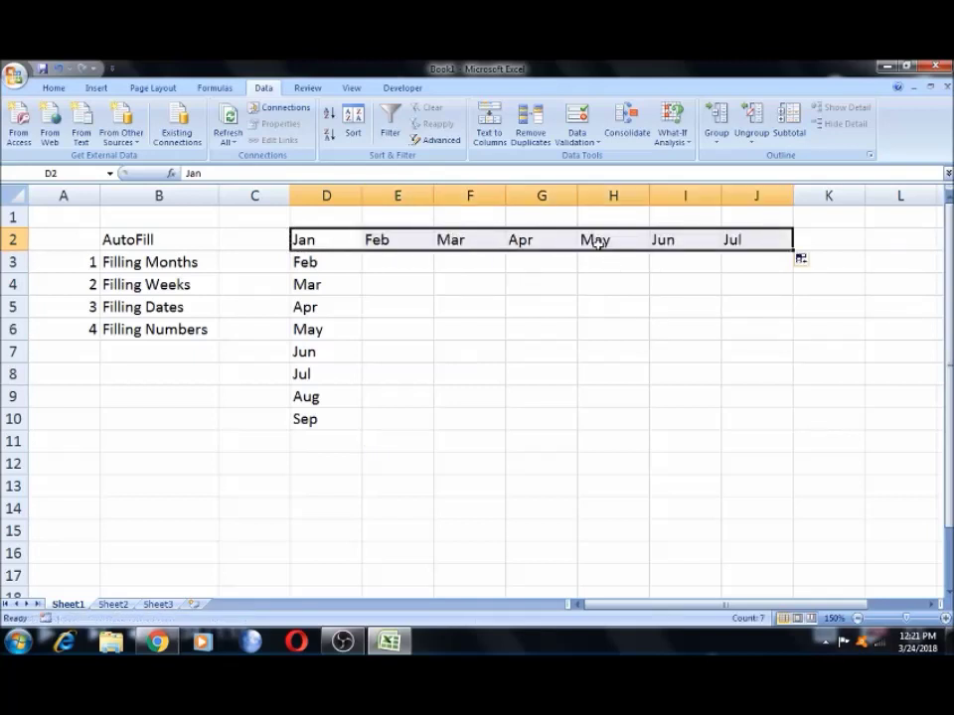
{"action": "left_click", "coordinate": [755, 243]}
{"action": "key", "text": "Up"}
{"action": "key", "text": "Down"}
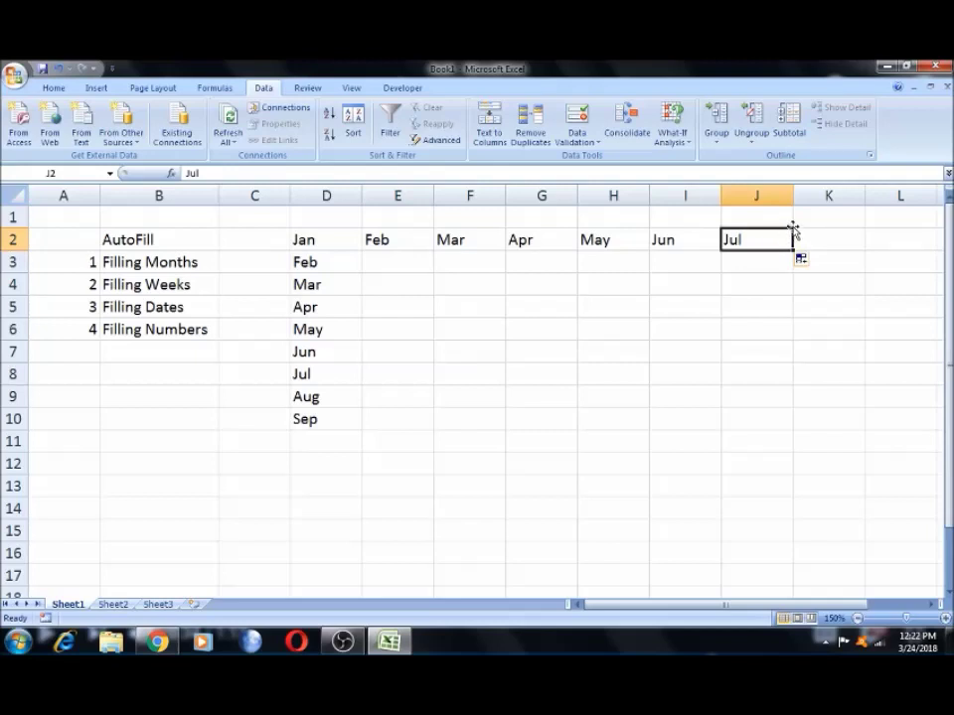
{"action": "left_click", "coordinate": [786, 223]}
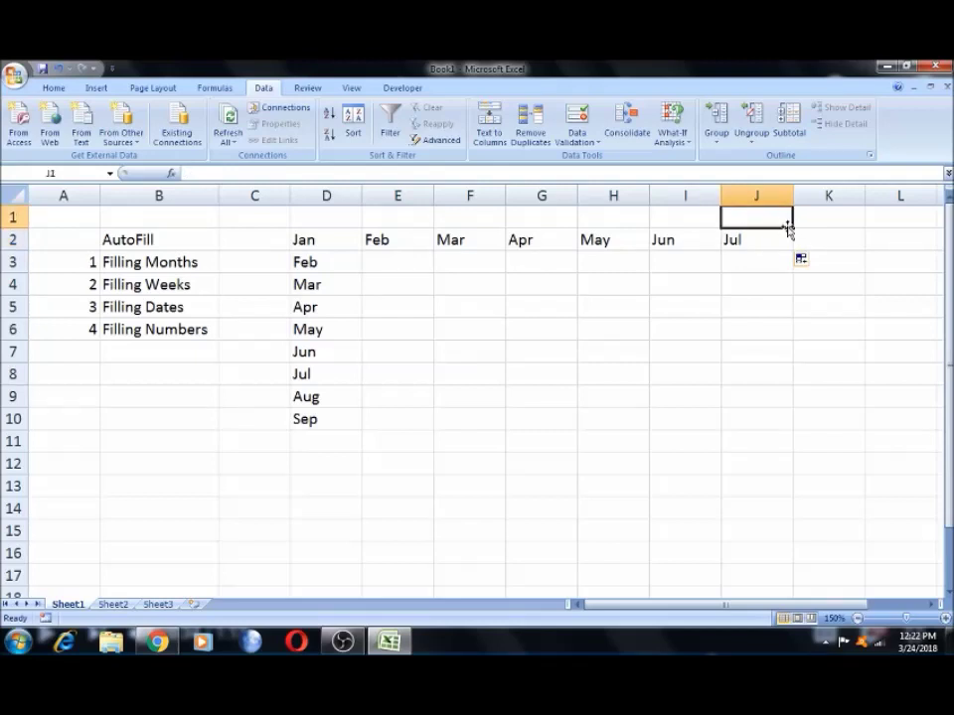
Fill upward from Jul in J2 so Jun appears in J1.
{"action": "left_click", "coordinate": [781, 241]}
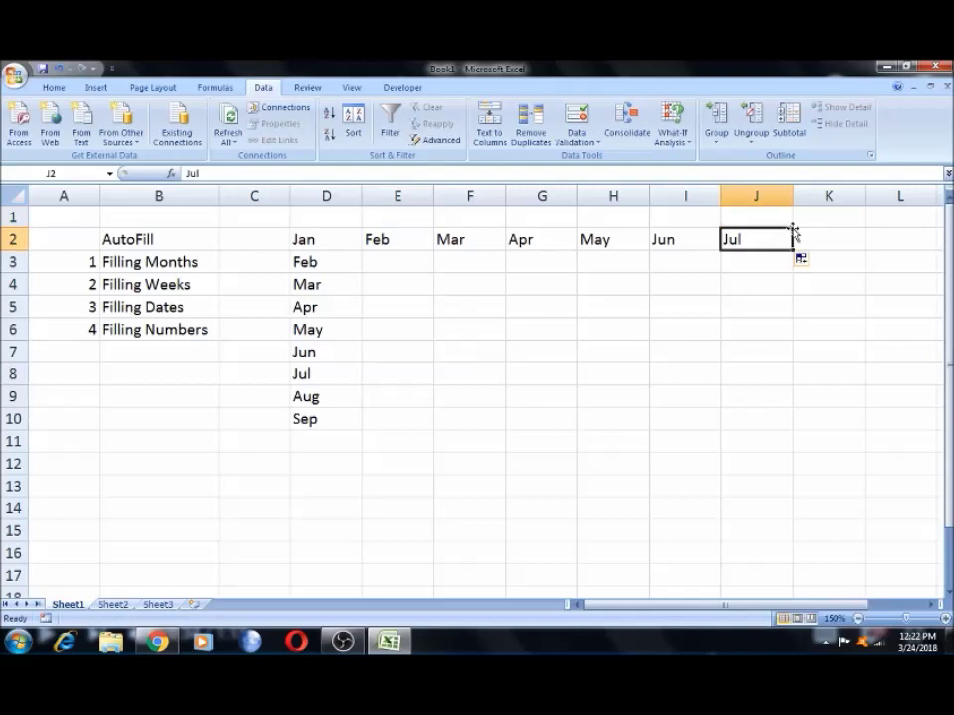
{"action": "left_click_drag", "start_coordinate": [794, 250], "coordinate": [785, 214]}
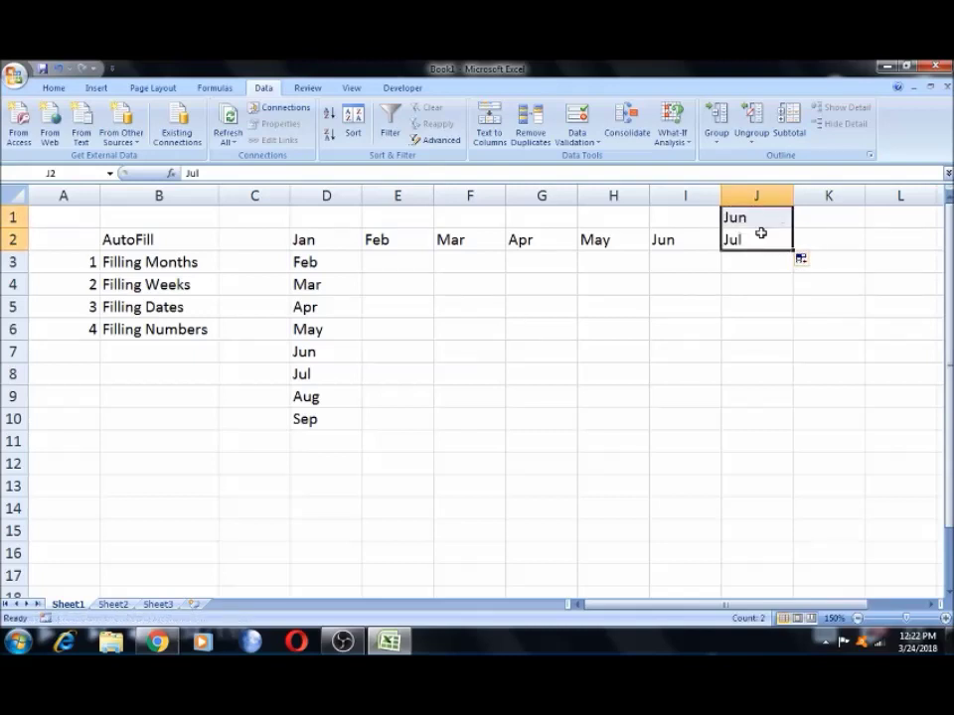
{"action": "left_click", "coordinate": [756, 240]}
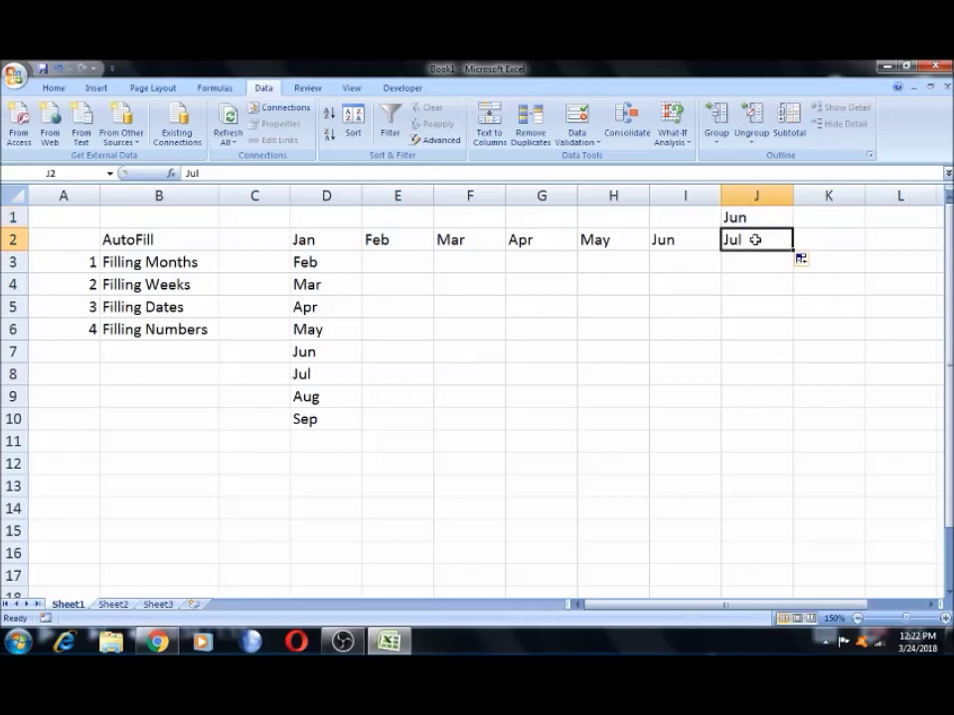
{"action": "key", "text": "Up"}
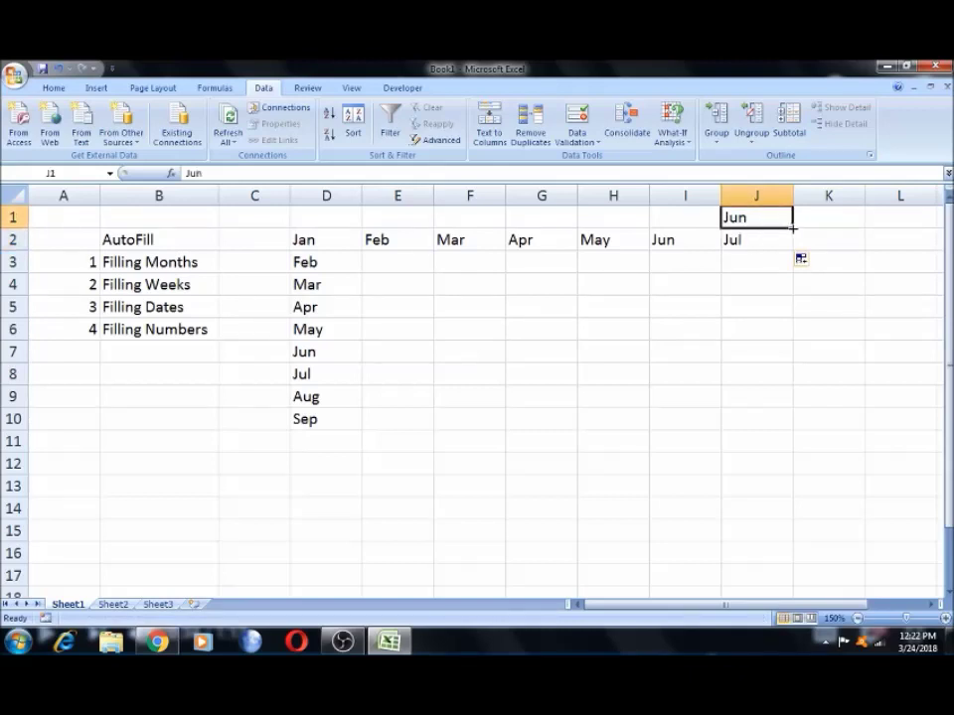
{"action": "left_click_drag", "start_coordinate": [793, 229], "coordinate": [793, 228]}
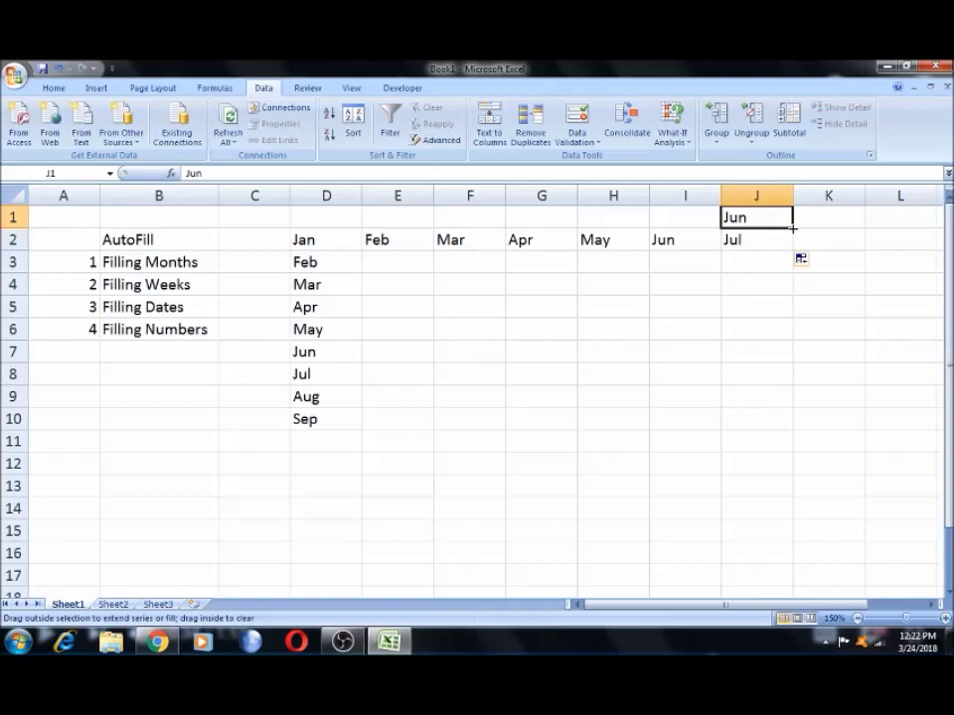
{"action": "left_click_drag", "start_coordinate": [793, 229], "coordinate": [791, 229]}
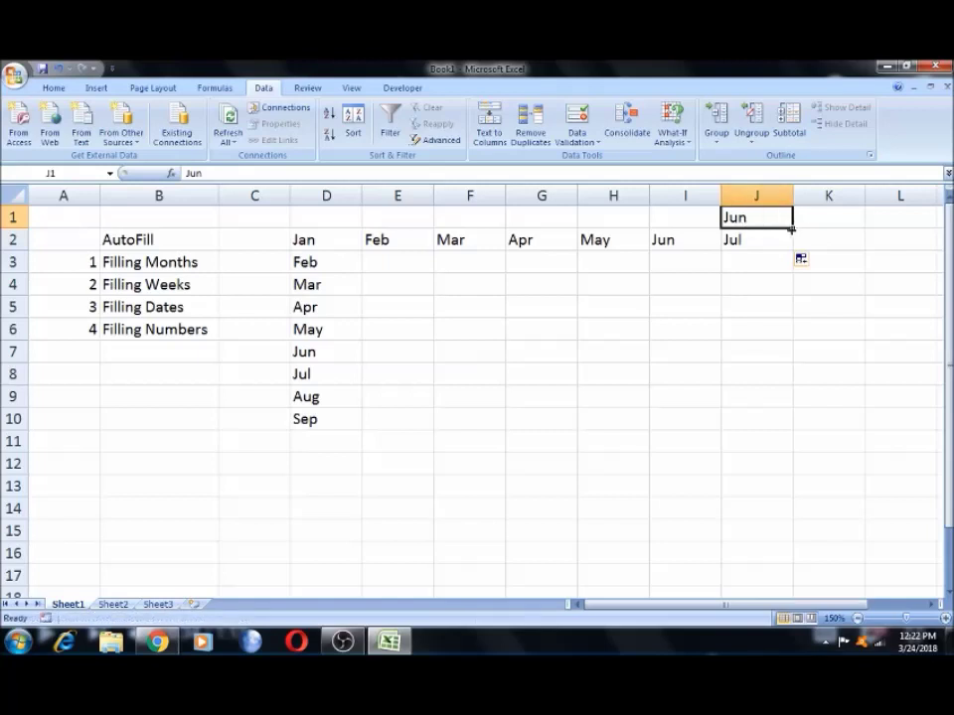
Zoom to 180% and fill months backwards from Jun in J1 to Dec in D1.
{"action": "left_click", "coordinate": [943, 618]}
{"action": "left_click", "coordinate": [944, 618]}
{"action": "left_click", "coordinate": [944, 618]}
{"action": "left_click", "coordinate": [944, 618]}
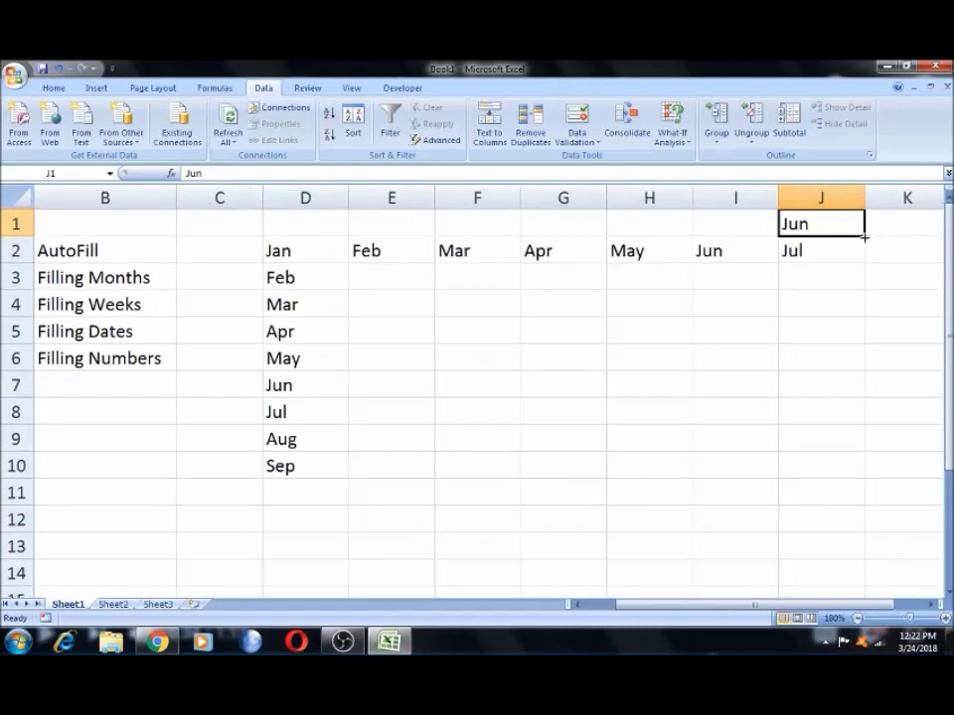
{"action": "mouse_move", "coordinate": [865, 236]}
{"action": "left_mouse_down"}
{"action": "mouse_move", "coordinate": [601, 221]}
{"action": "mouse_move", "coordinate": [302, 222]}
{"action": "left_mouse_up"}
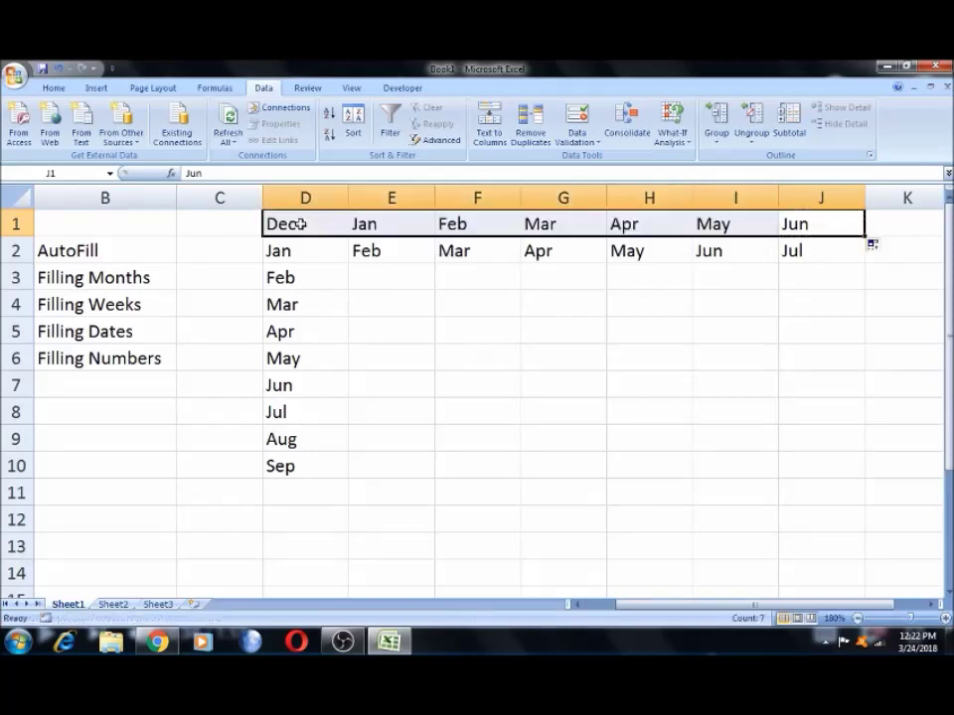
Check the backward-filled months and select the whole block D1:J11.
{"action": "left_click", "coordinate": [785, 224]}
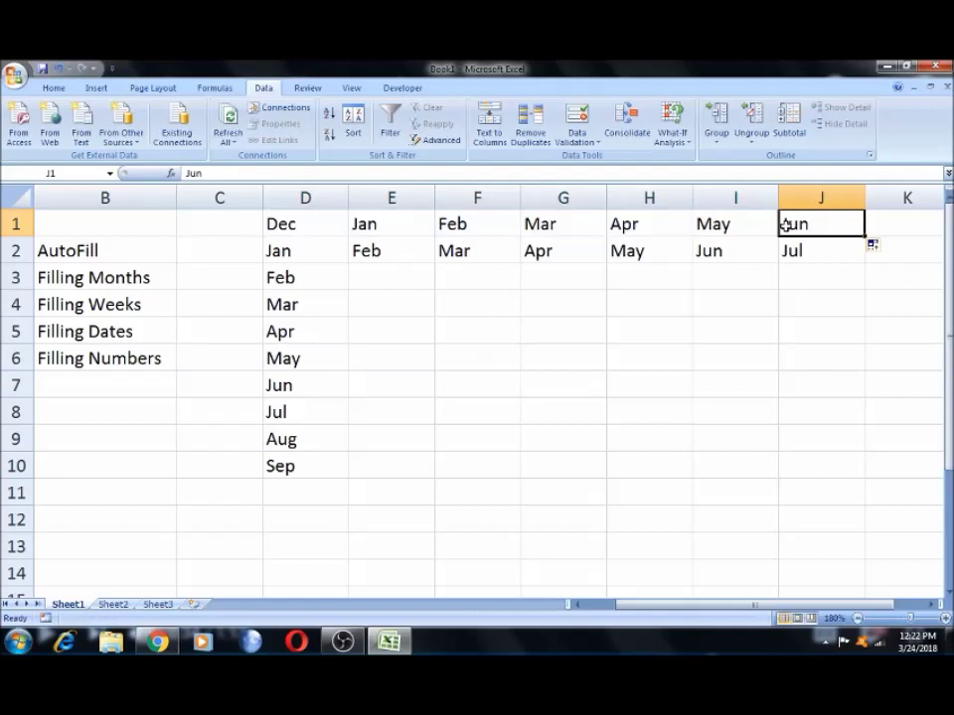
{"action": "key", "text": "Left"}
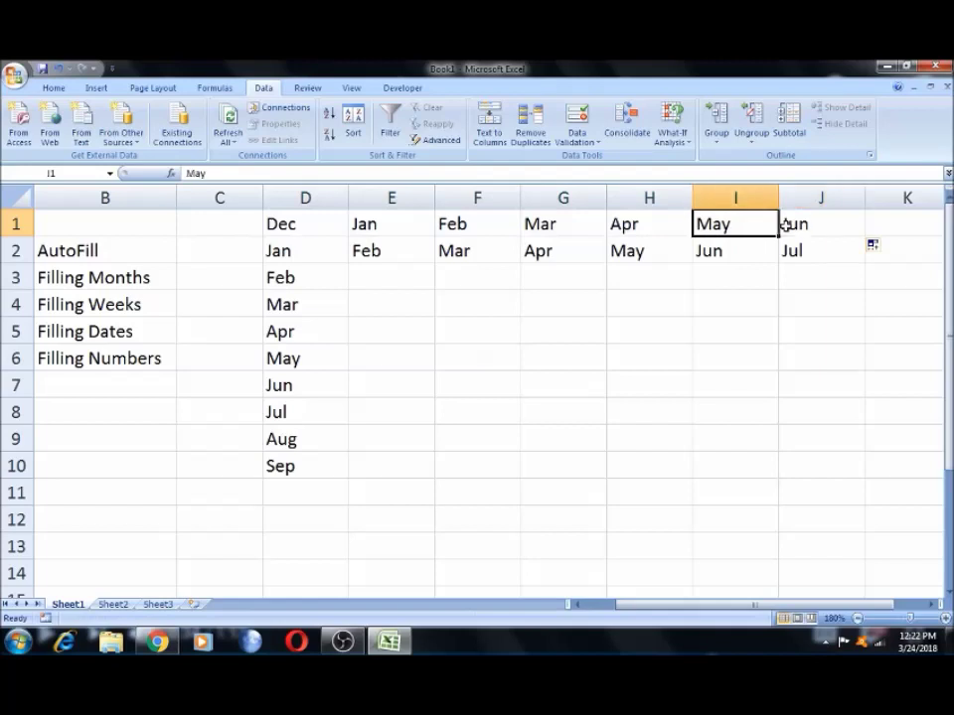
{"action": "key", "text": "Left"}
{"action": "key", "text": "Left"}
{"action": "key", "text": "Left"}
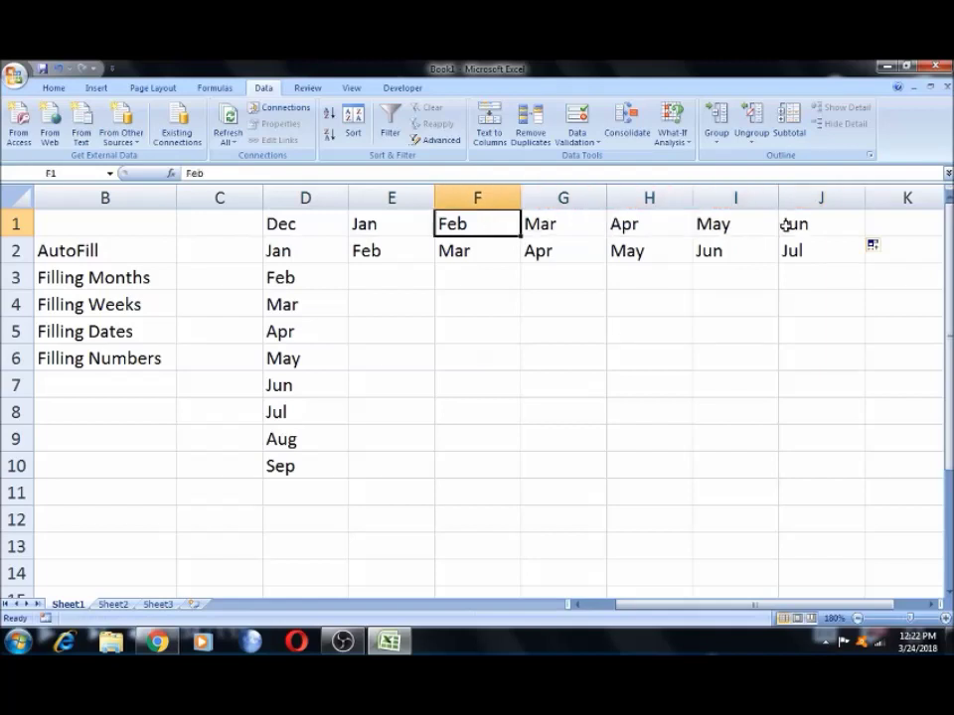
{"action": "key", "text": "Left"}
{"action": "key", "text": "Left"}
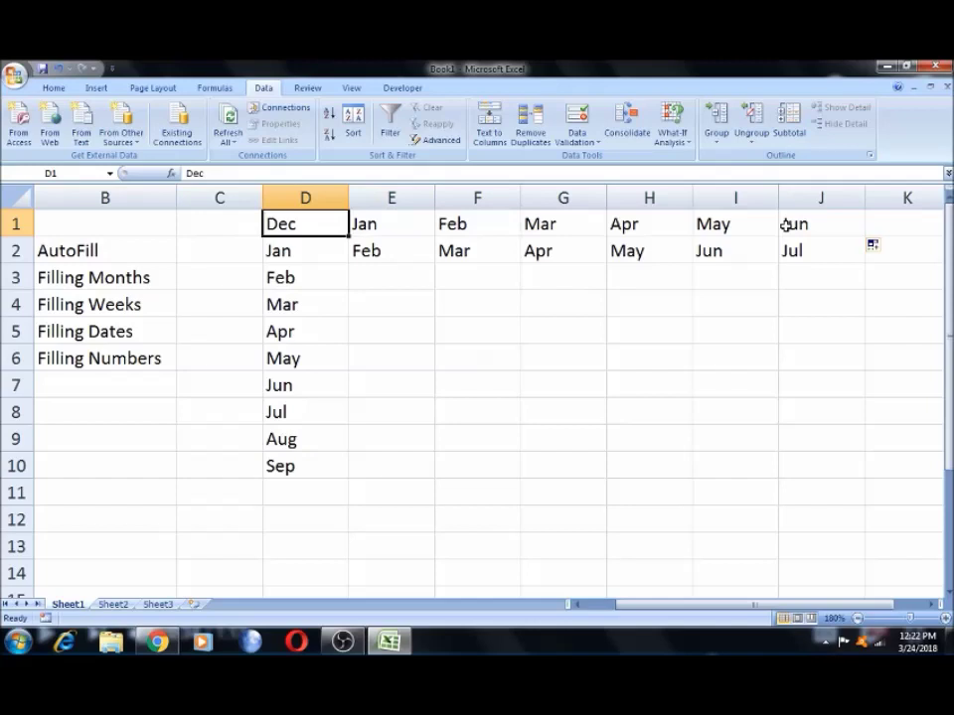
{"action": "key", "text": "shift+Right"}
{"action": "key", "text": "shift+Right"}
{"action": "key", "text": "shift+Right"}
{"action": "key", "text": "shift+Right"}
{"action": "key", "text": "shift+Down"}
{"action": "key", "text": "shift+Down"}
{"action": "key", "text": "shift+Down"}
{"action": "key", "text": "shift+Down"}
{"action": "key", "text": "shift+Down"}
{"action": "key", "text": "shift+Down"}
{"action": "key", "text": "shift+Down"}
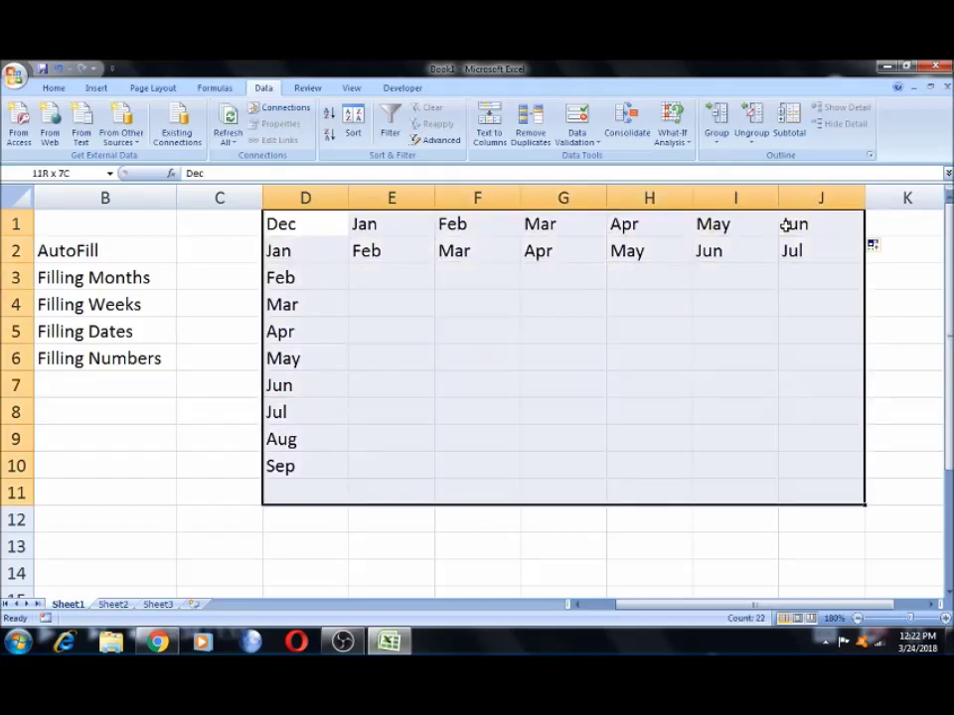
Clear D1:J11 and give the Filling Months topic in B3 a yellow fill.
{"action": "key", "text": "Delete"}
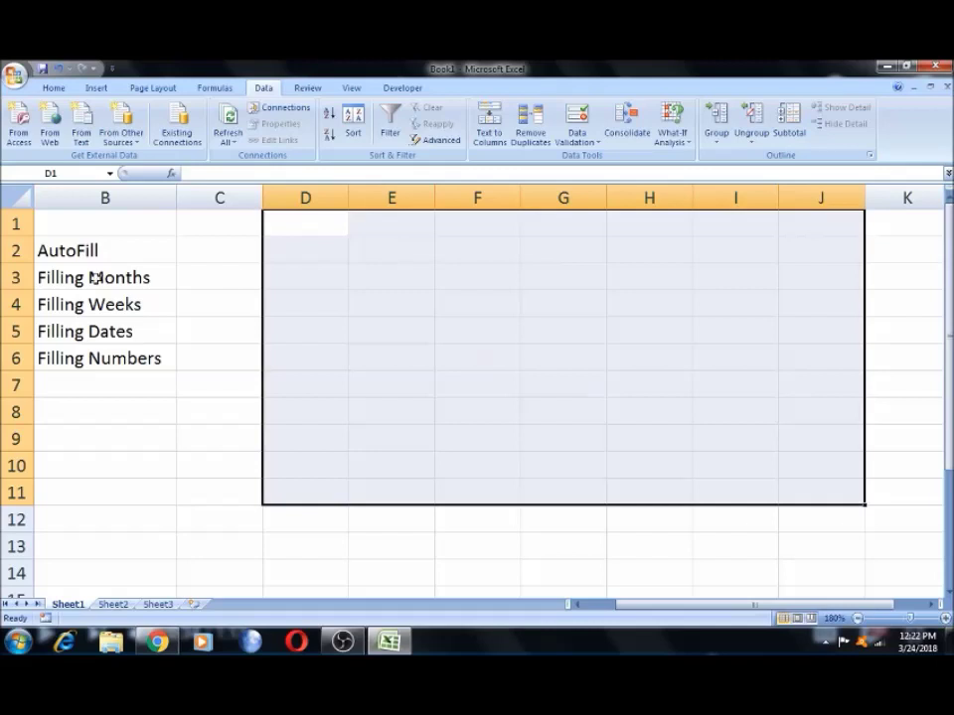
{"action": "left_click", "coordinate": [94, 277]}
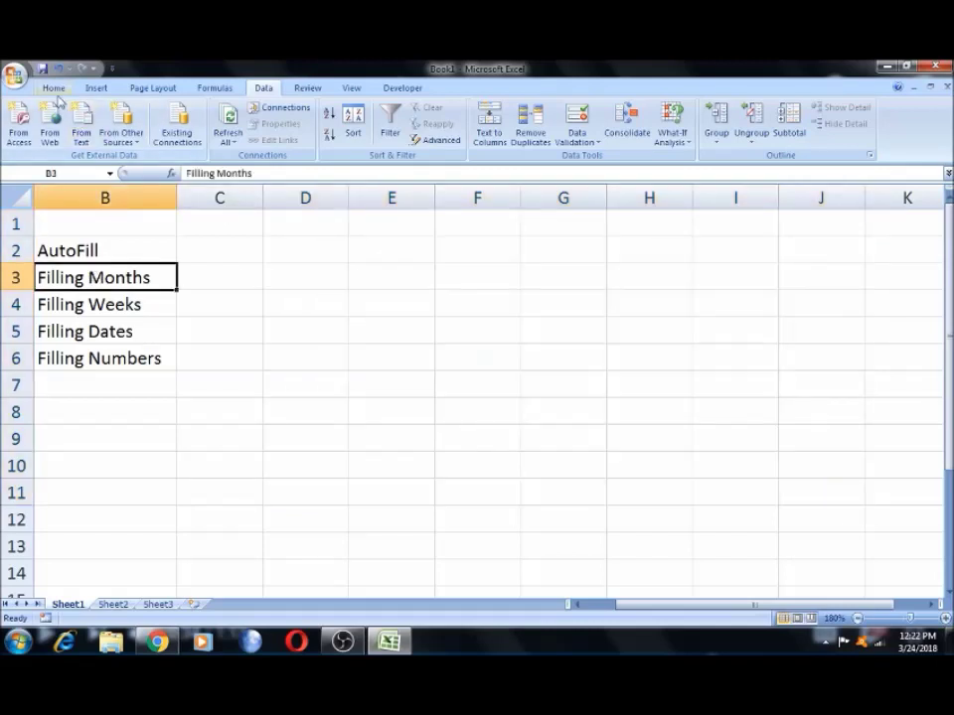
{"action": "left_click", "coordinate": [53, 88]}
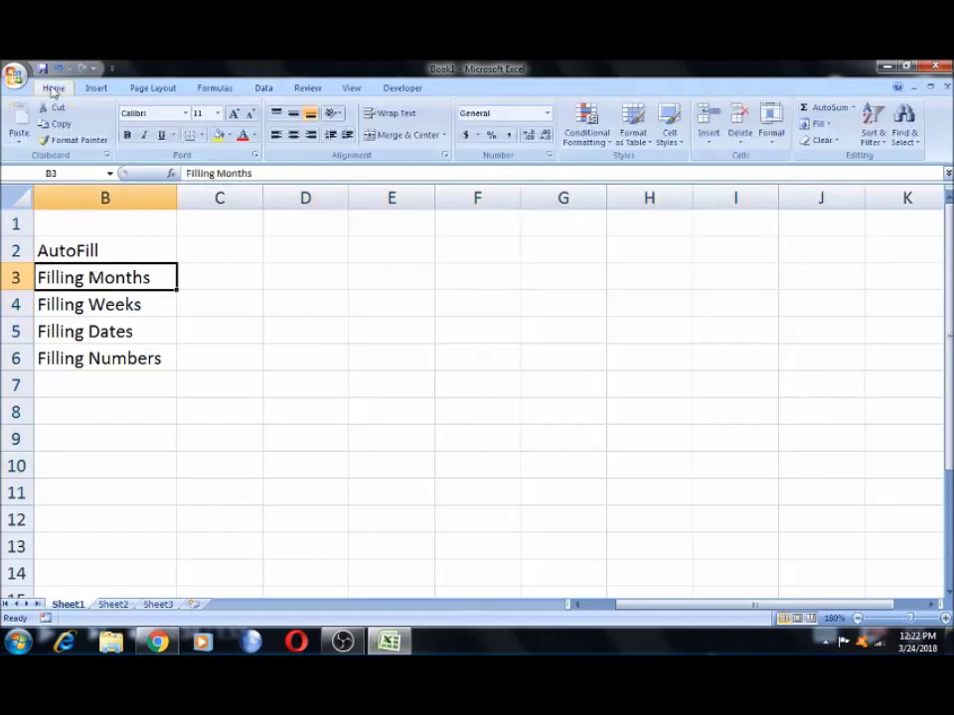
{"action": "left_click", "coordinate": [218, 135]}
Bring column A back into view and select cell C2.
{"action": "left_click", "coordinate": [207, 307]}
{"action": "key", "text": "Left"}
{"action": "key", "text": "Left"}
{"action": "left_click", "coordinate": [207, 307]}
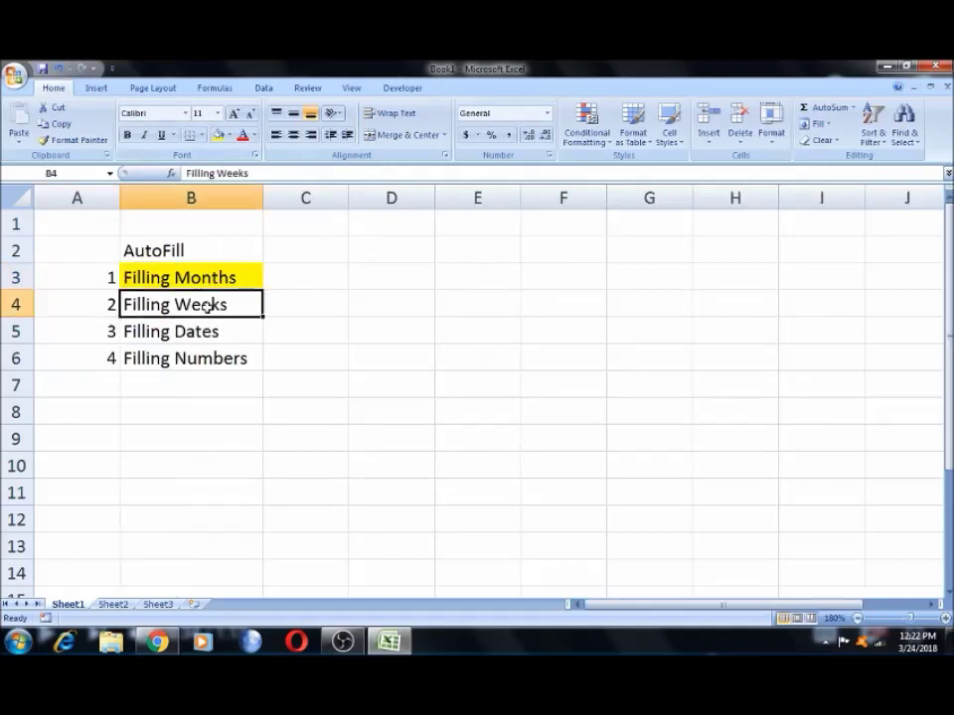
{"action": "left_click", "coordinate": [318, 245]}
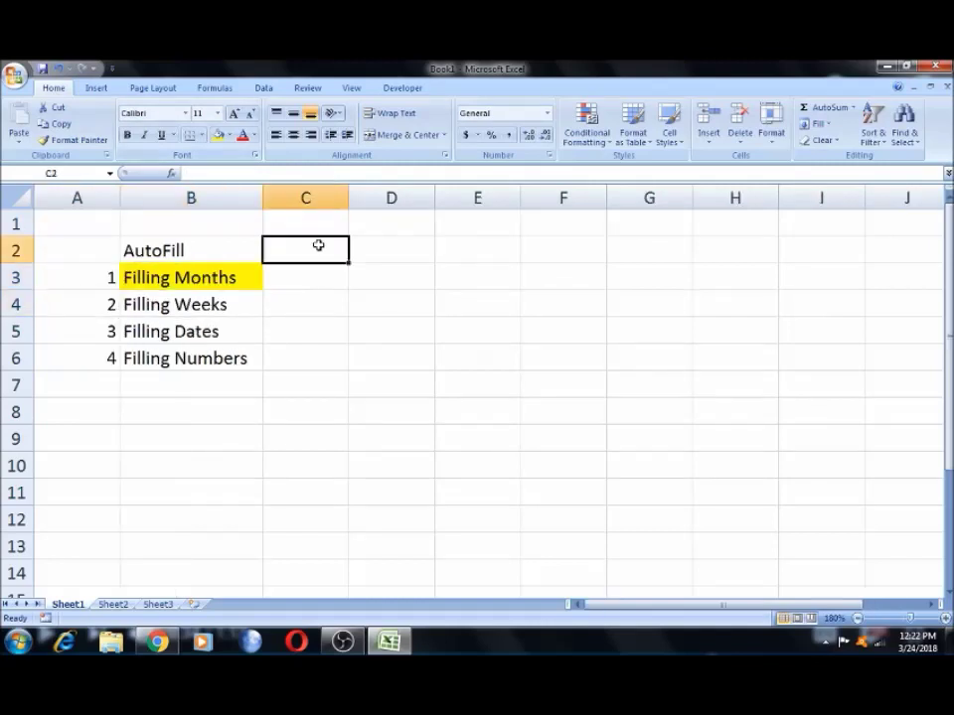
Enter Mon in C2 and Tue in C3, then fill weekdays down to row 9.
{"action": "type", "text": "Mon"}
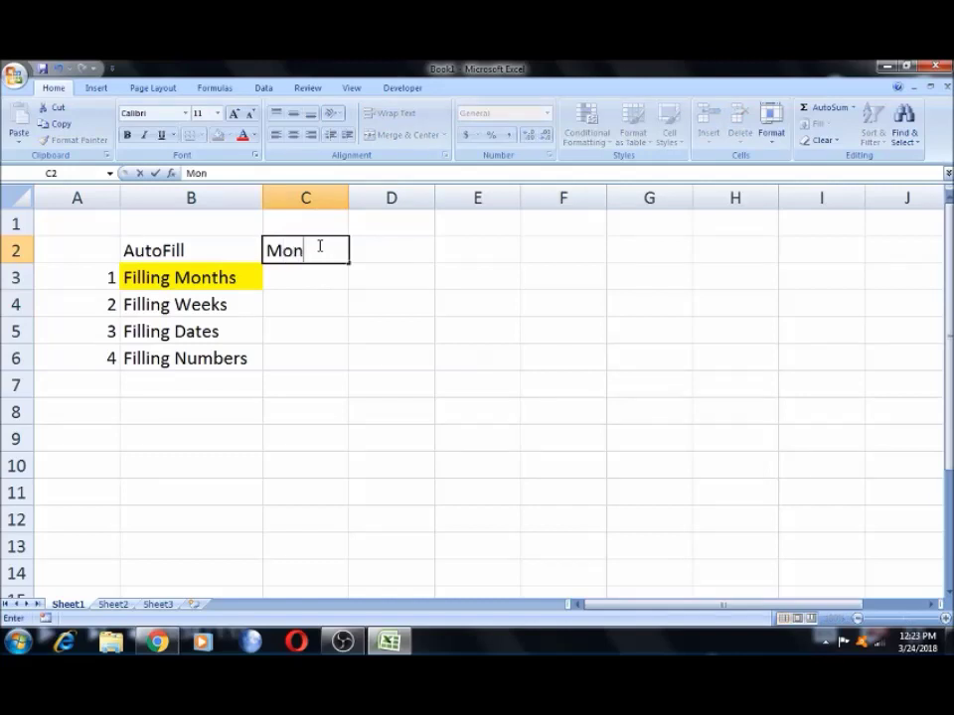
{"action": "key", "text": "Tab"}
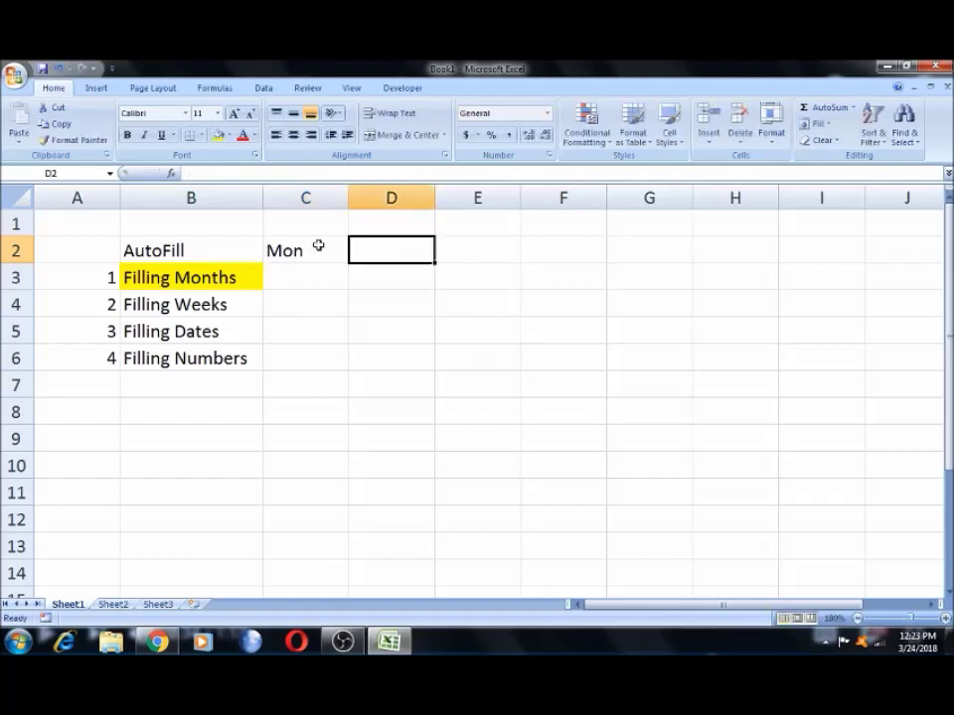
{"action": "key", "text": "Return"}
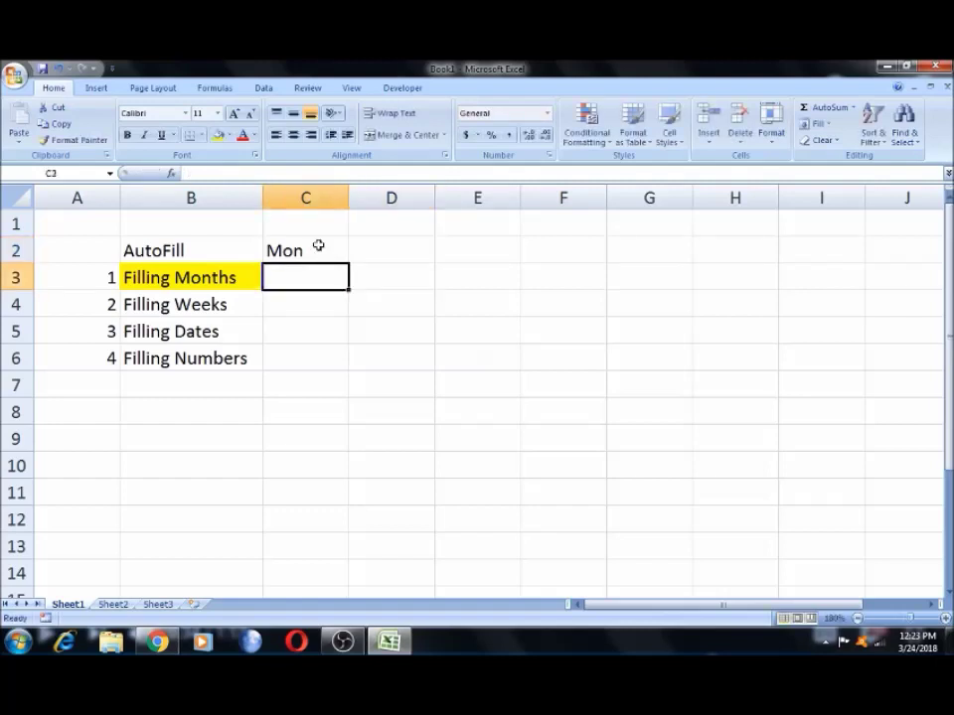
{"action": "type", "text": "Tue"}
{"action": "key", "text": "Tab"}
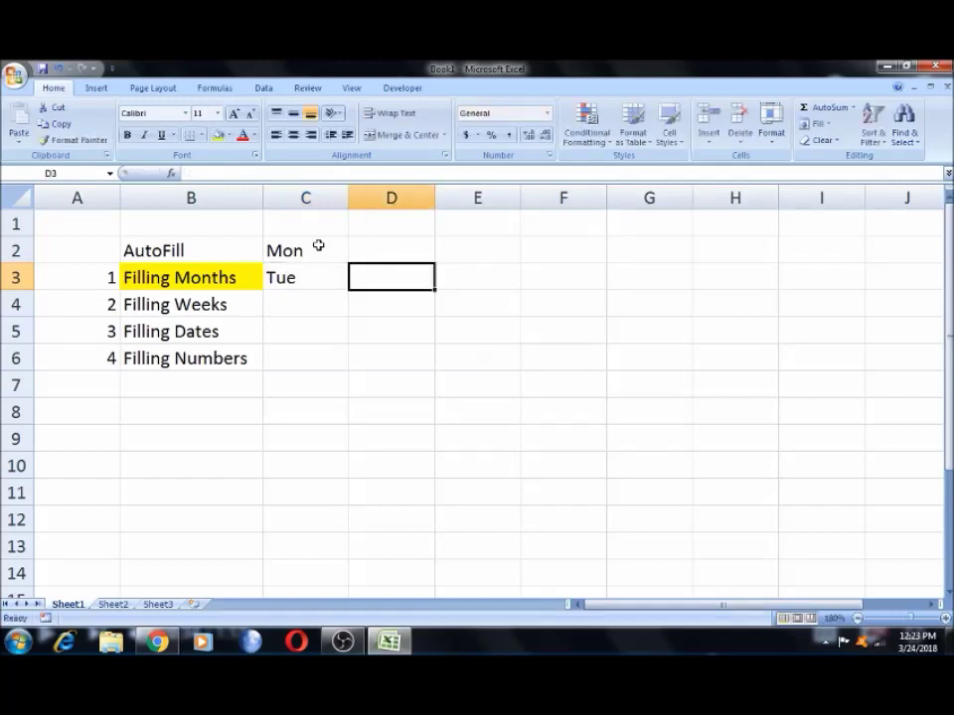
{"action": "left_click", "coordinate": [318, 246]}
{"action": "key", "text": "shift+Down"}
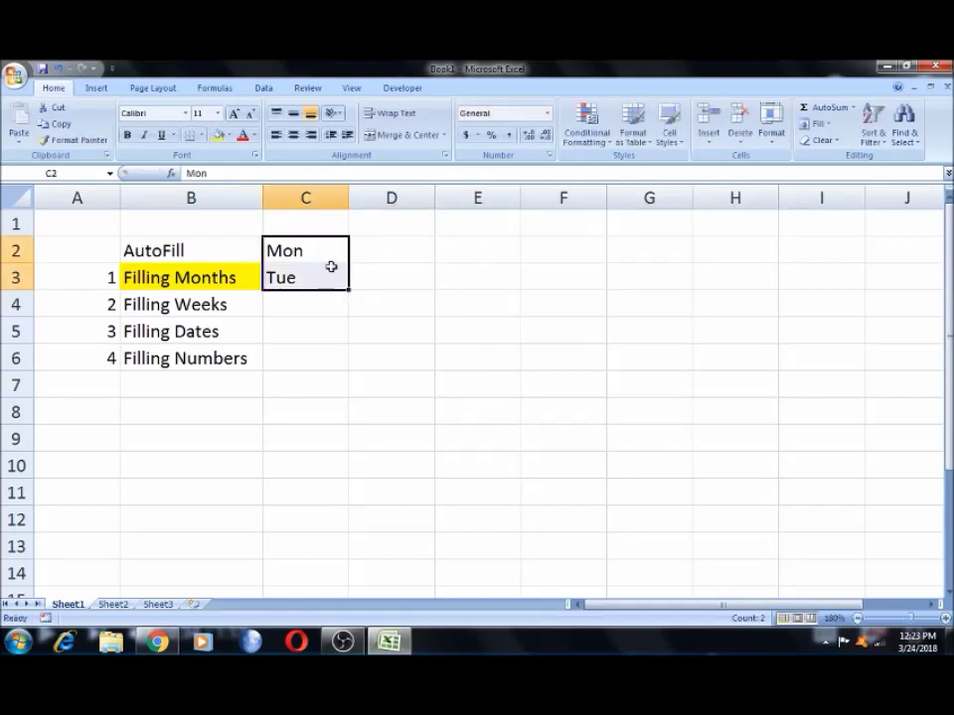
{"action": "left_click_drag", "start_coordinate": [351, 291], "coordinate": [348, 450]}
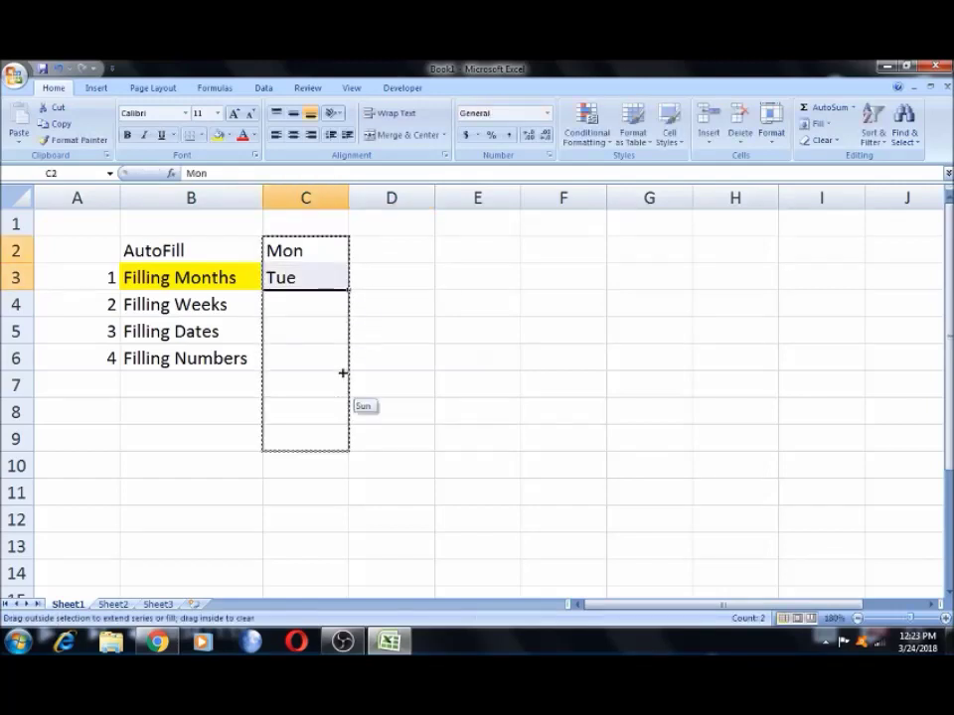
Clear the filled weekdays from C3 down, keeping only Mon in C2.
{"action": "left_click", "coordinate": [310, 248]}
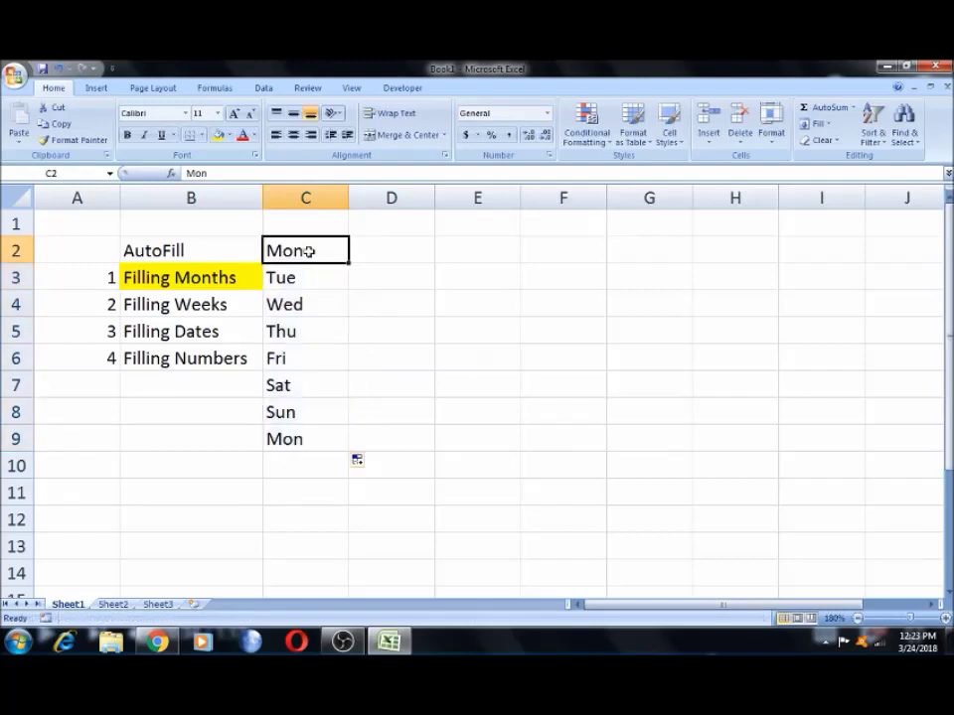
{"action": "key", "text": "Down"}
{"action": "key", "text": "Down"}
{"action": "key", "text": "Down"}
{"action": "key", "text": "Down"}
{"action": "key", "text": "Up"}
{"action": "key", "text": "Up"}
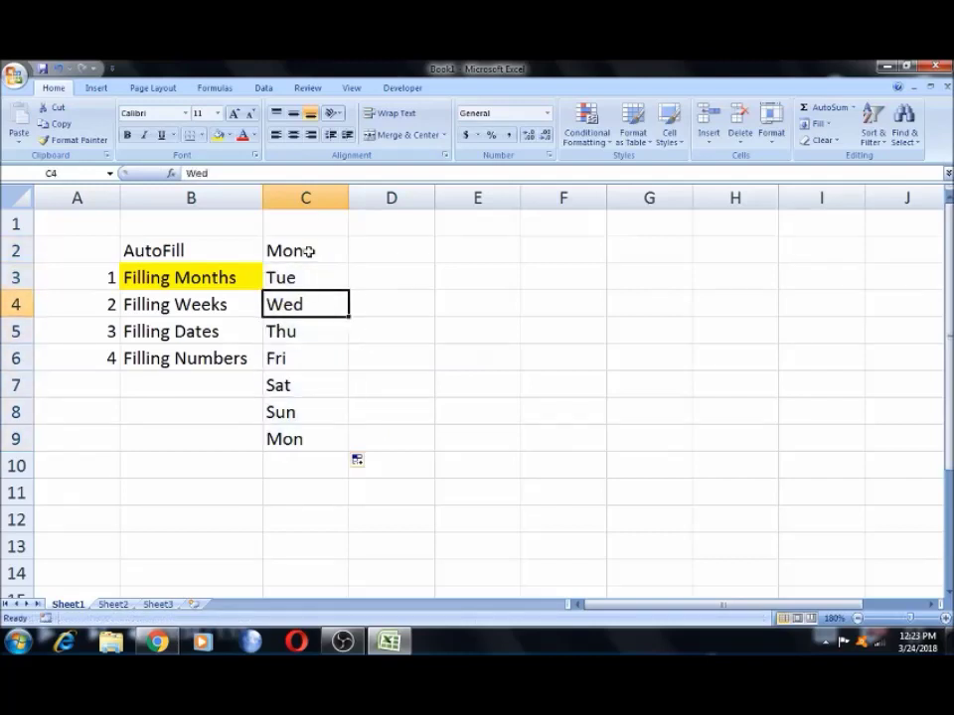
{"action": "key", "text": "Up"}
{"action": "key", "text": "shift+Down"}
{"action": "key", "text": "shift+Down"}
{"action": "key", "text": "shift+Down"}
{"action": "key", "text": "shift+Down"}
{"action": "key", "text": "shift+Down"}
{"action": "key", "text": "Delete"}
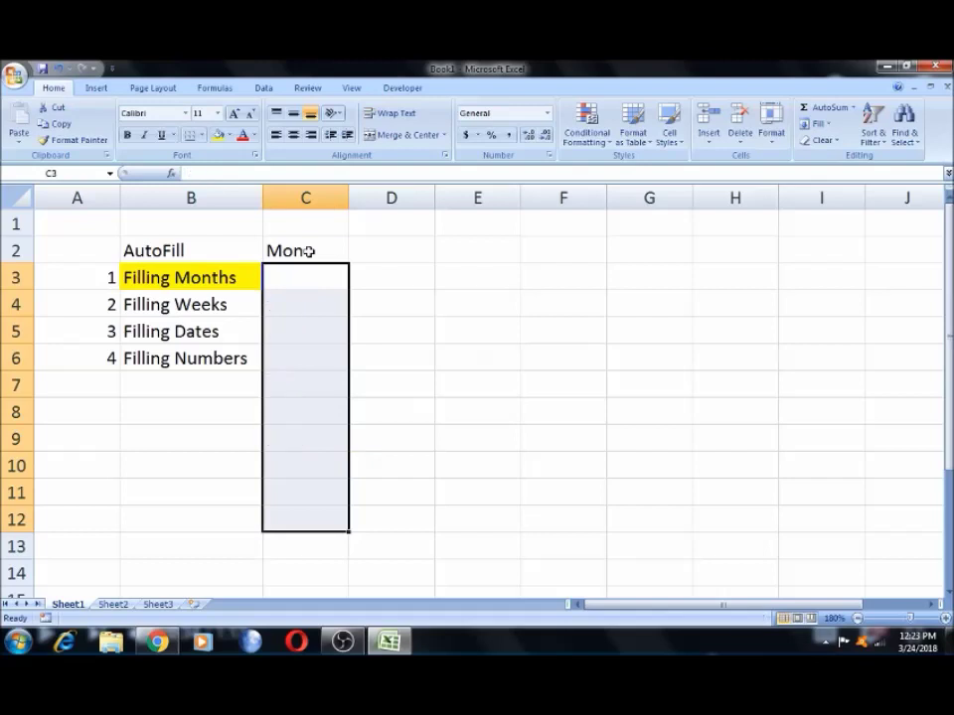
{"action": "left_click", "coordinate": [309, 252]}
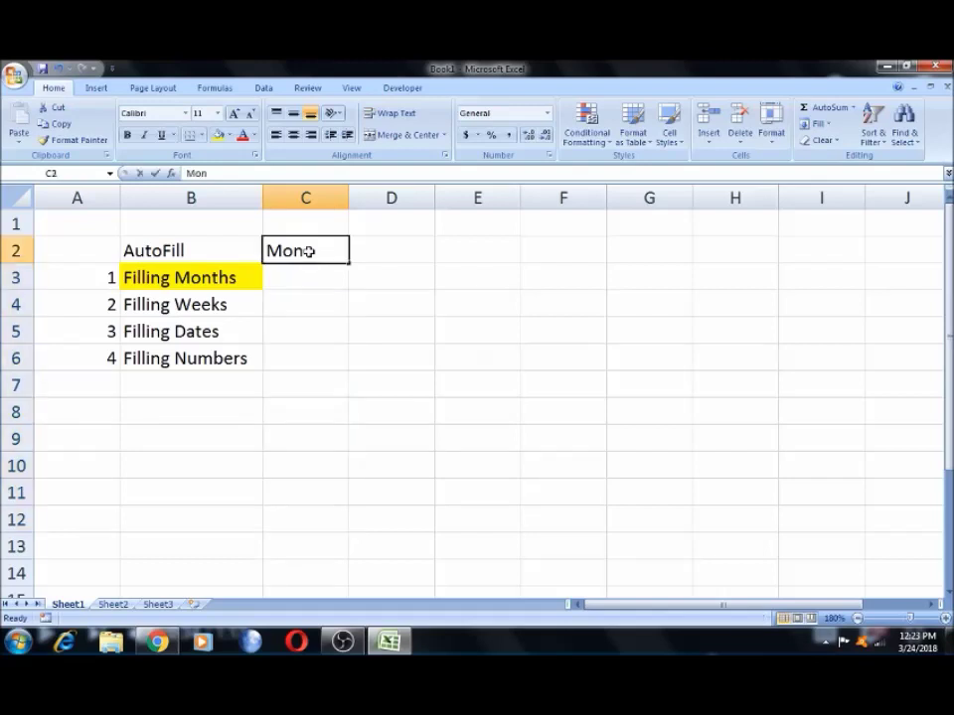
Change C2 to 'Mond' and fill it down to C6.
{"action": "double_click", "coordinate": [309, 251]}
{"action": "type", "text": "d"}
{"action": "key", "text": "Tab"}
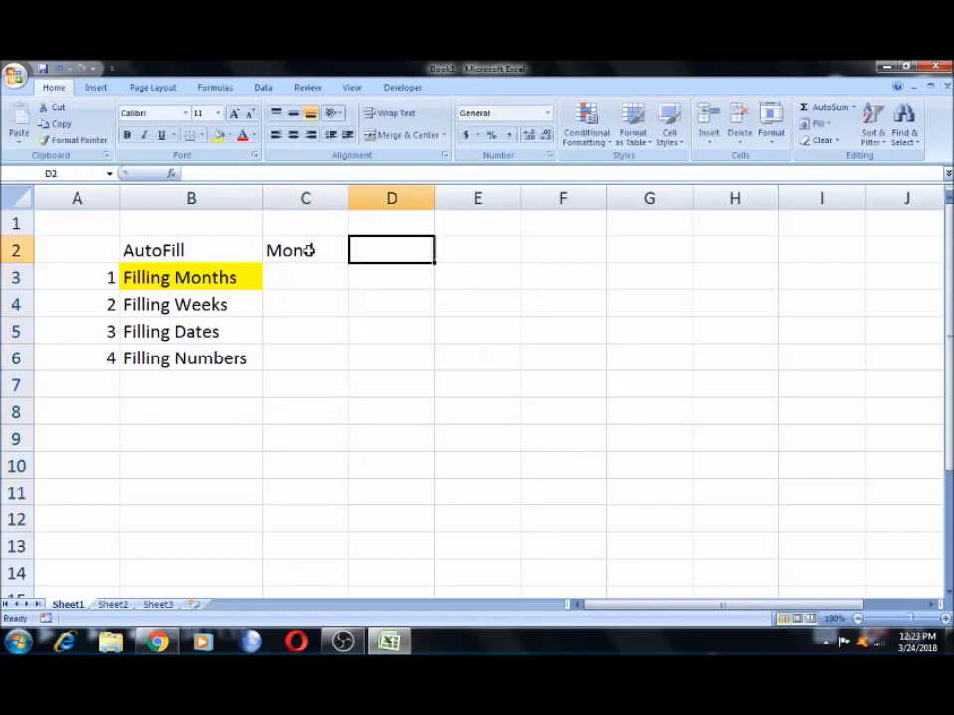
{"action": "left_click", "coordinate": [309, 251]}
{"action": "left_click_drag", "start_coordinate": [348, 264], "coordinate": [343, 369]}
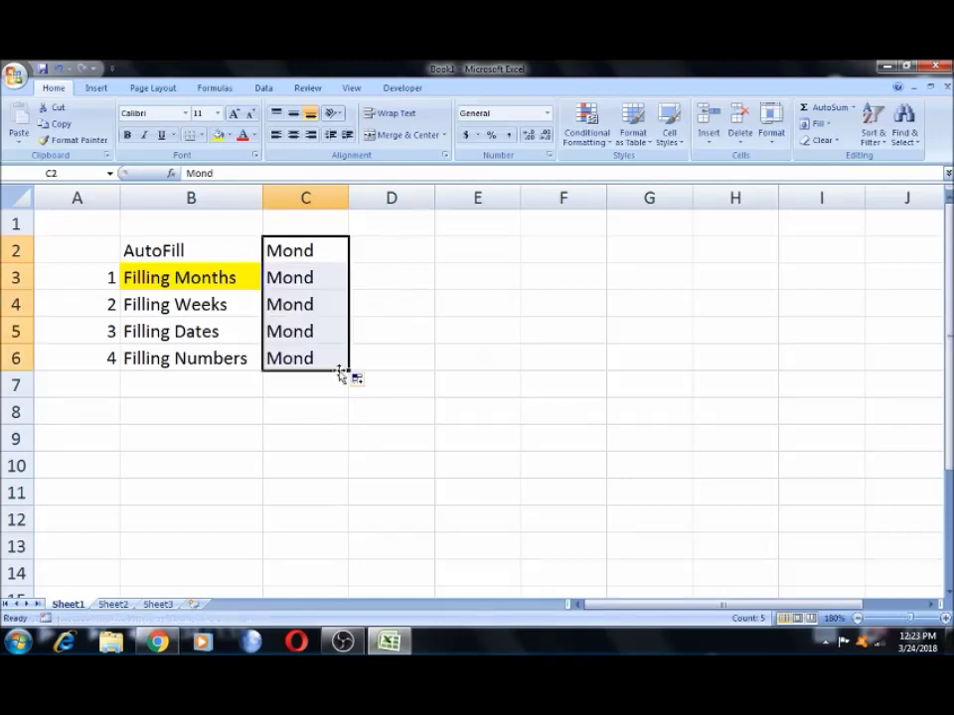
Complete C2 as 'Monday' and fill Tuesday through Sunday down column C.
{"action": "left_click", "coordinate": [311, 271]}
{"action": "left_click", "coordinate": [311, 253]}
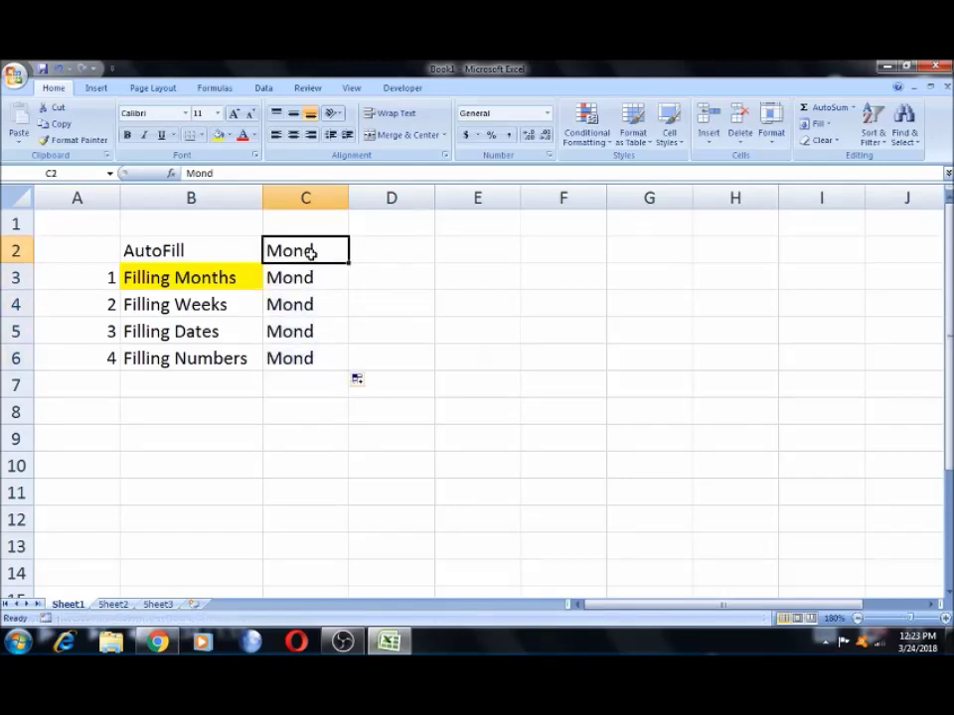
{"action": "double_click", "coordinate": [311, 252]}
{"action": "type", "text": "ay"}
{"action": "key", "text": "Tab"}
{"action": "left_click", "coordinate": [316, 254]}
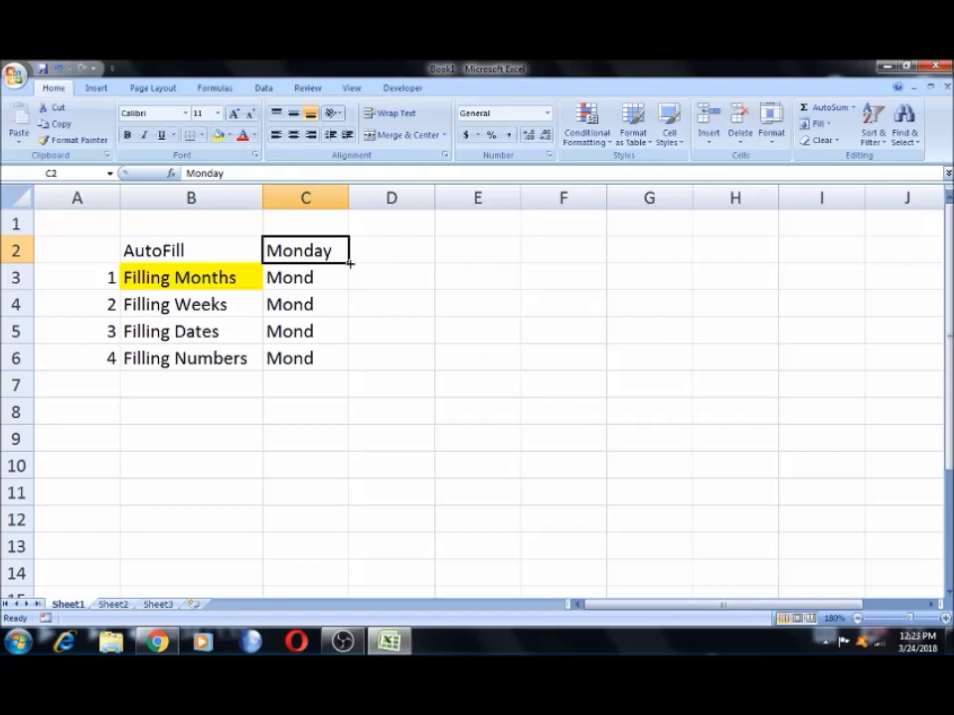
{"action": "left_click_drag", "start_coordinate": [350, 263], "coordinate": [333, 415]}
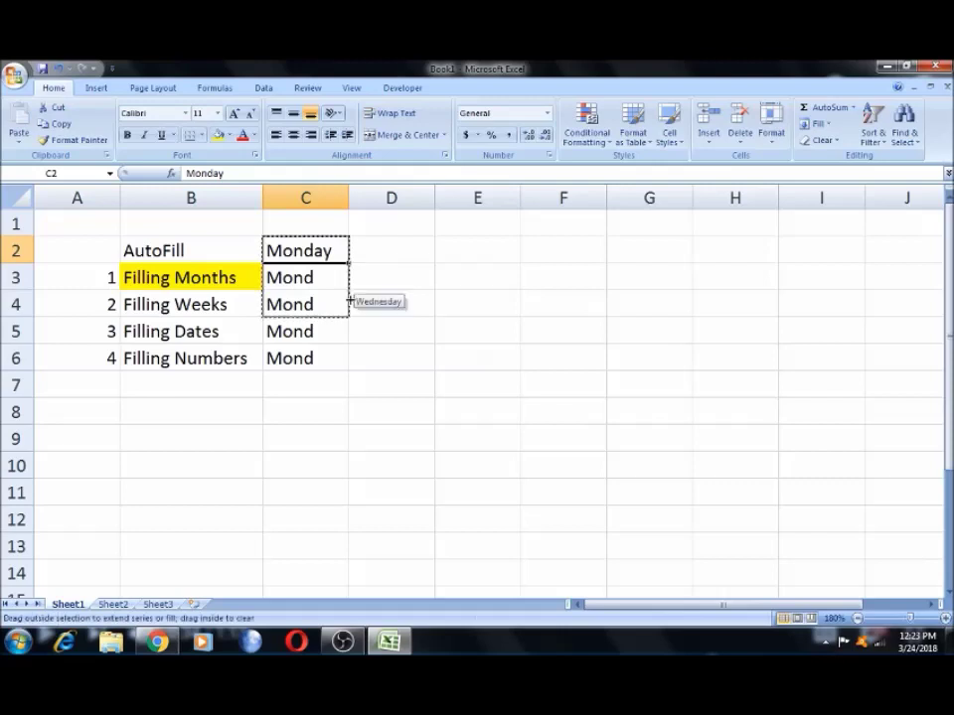
Fill Tuesday to Saturday across row 2 from Monday to H2.
{"action": "left_click", "coordinate": [320, 253]}
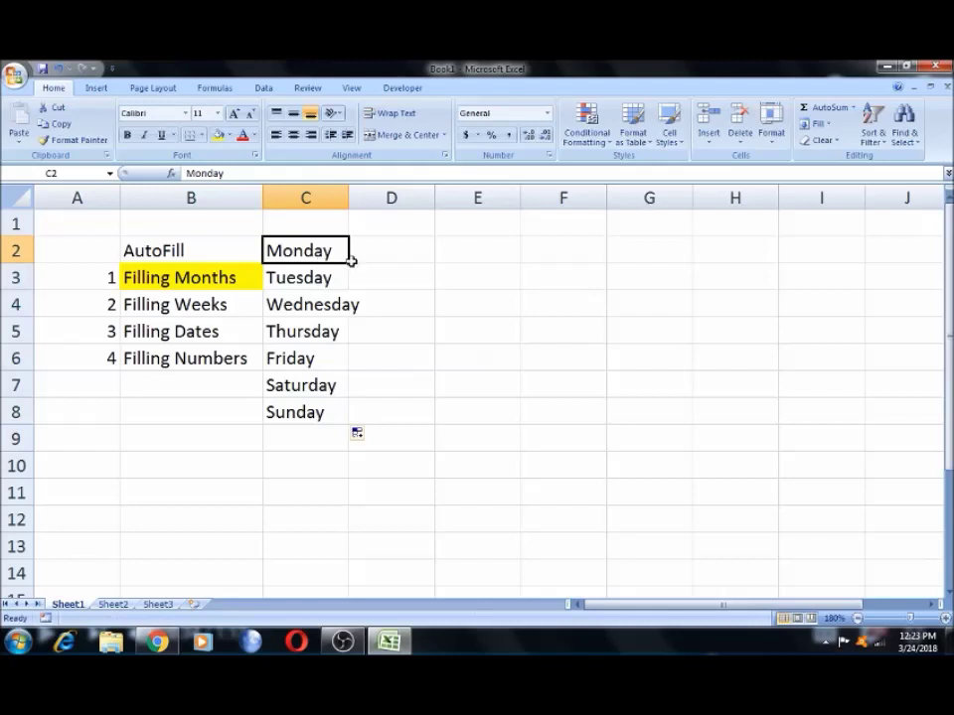
{"action": "left_click_drag", "start_coordinate": [348, 262], "coordinate": [801, 249]}
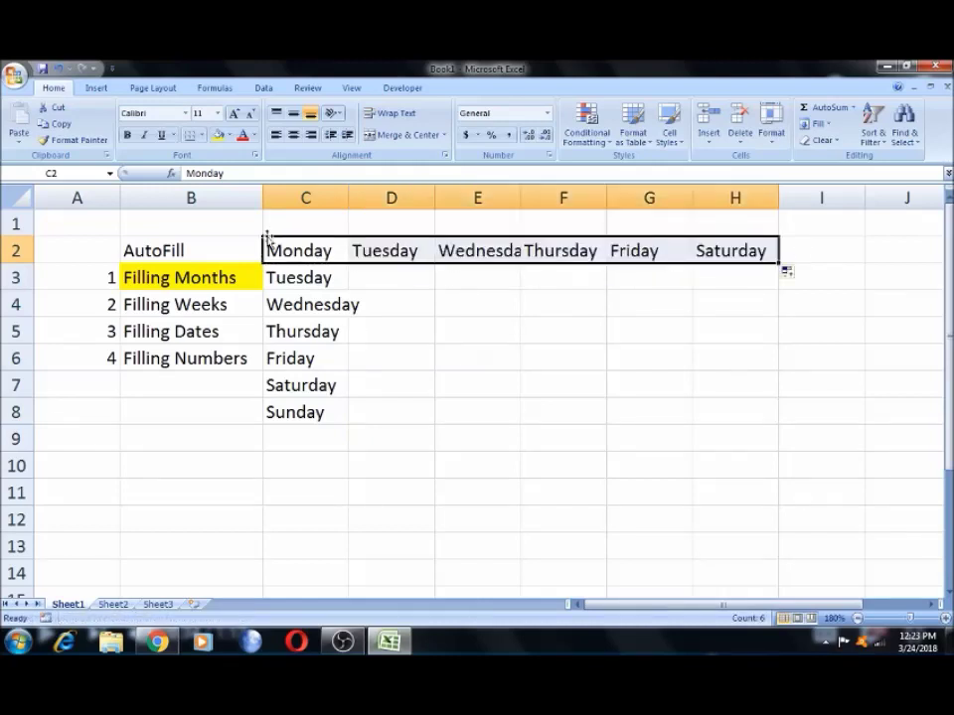
{"action": "left_click", "coordinate": [297, 245]}
{"action": "key", "text": "Right"}
{"action": "key", "text": "Right"}
{"action": "key", "text": "Right"}
{"action": "key", "text": "Right"}
{"action": "key", "text": "Right"}
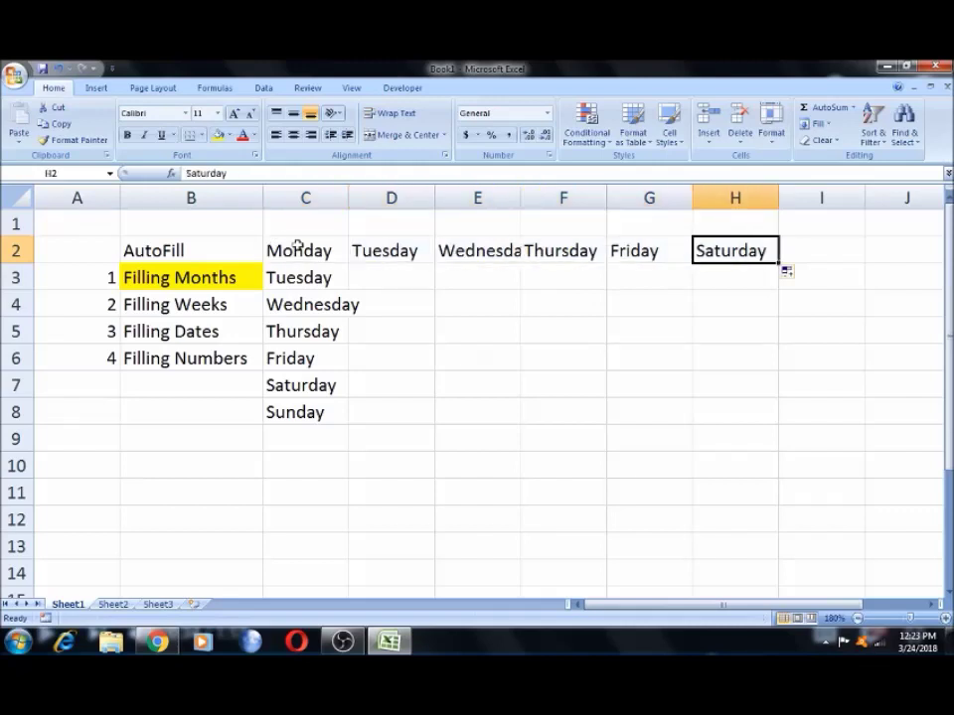
Select the weekday block starting at C2 and delete it.
{"action": "left_click", "coordinate": [297, 246]}
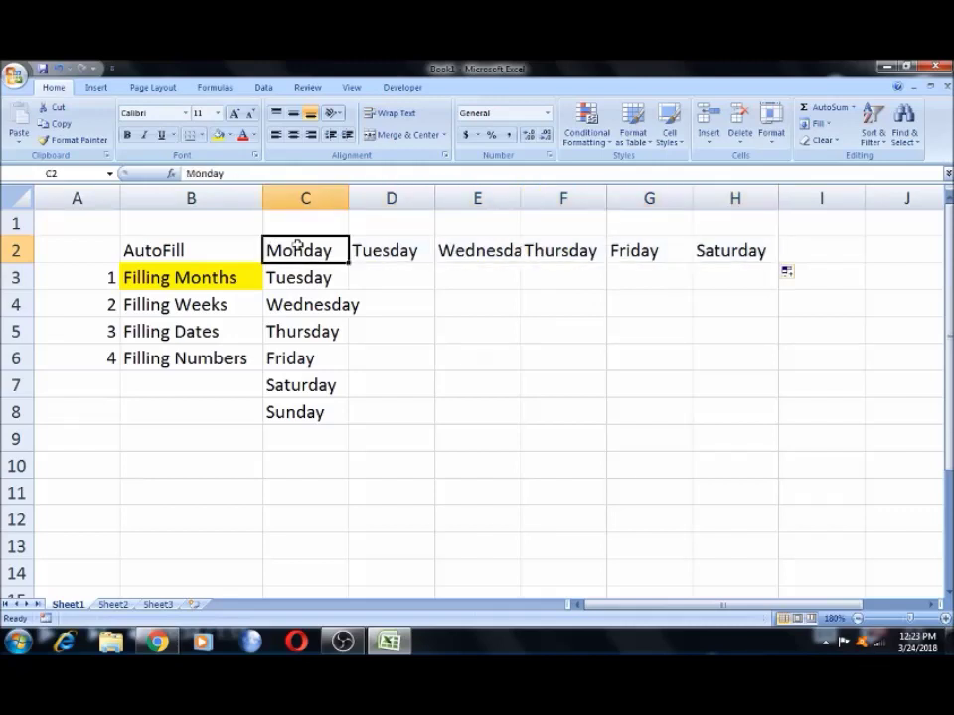
{"action": "key", "text": "shift+Right"}
{"action": "key", "text": "shift+Right"}
{"action": "key", "text": "shift+Right"}
{"action": "key", "text": "shift+Right"}
{"action": "key", "text": "shift+Right"}
{"action": "key", "text": "shift+Down"}
{"action": "key", "text": "shift+Down"}
{"action": "key", "text": "shift+Down"}
{"action": "key", "text": "shift+Down"}
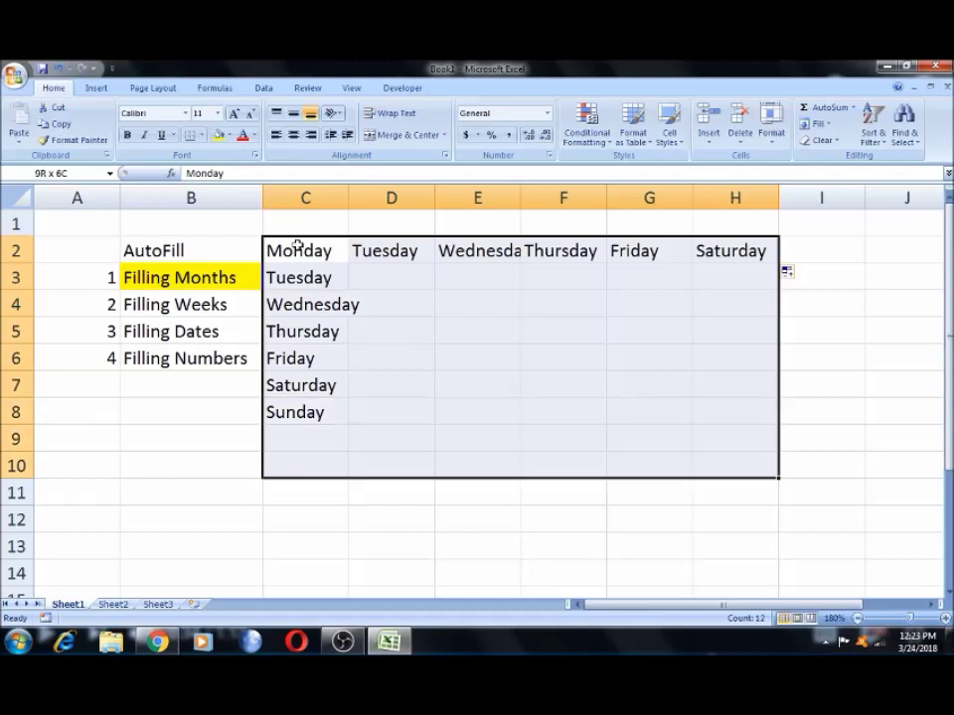
{"action": "key", "text": "Delete"}
{"action": "left_click", "coordinate": [198, 305]}
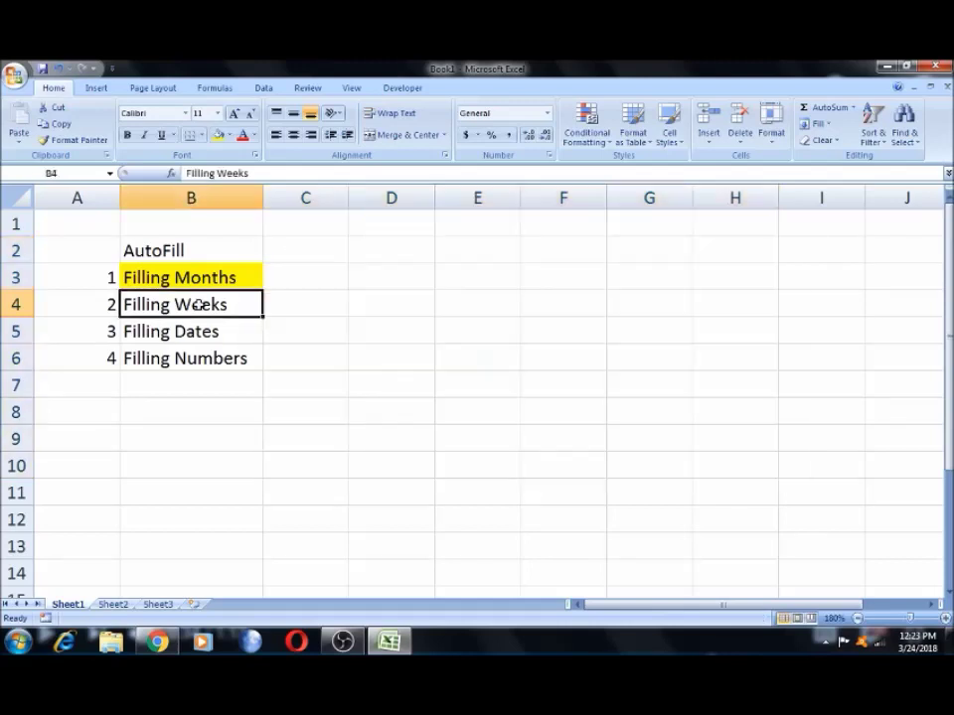
Give the Filling Weeks topic in B4 a yellow fill.
{"action": "left_click", "coordinate": [217, 135]}
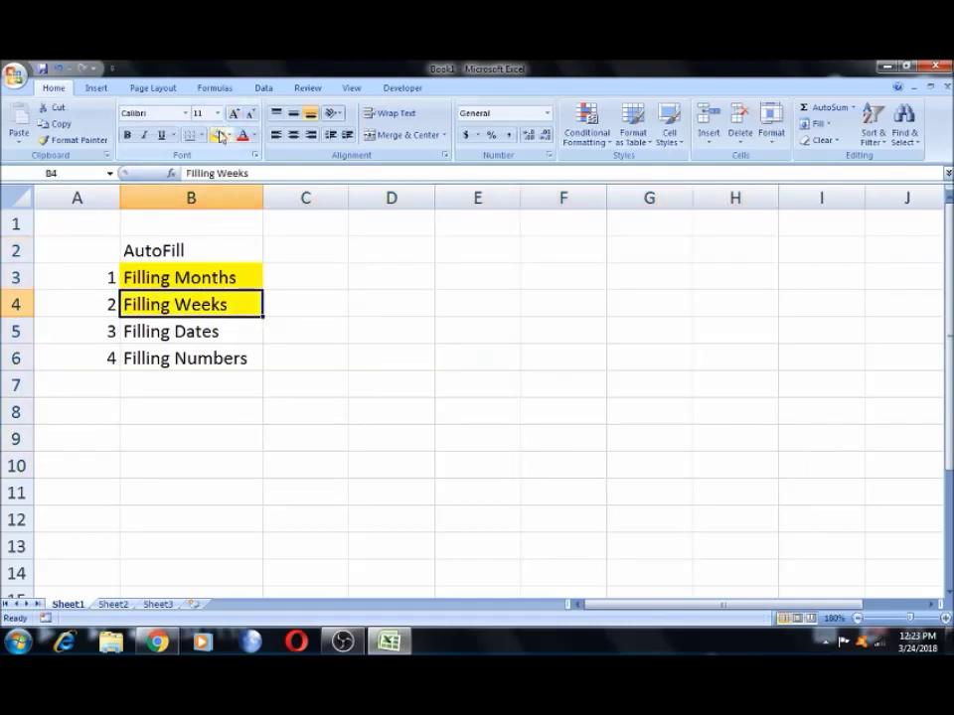
{"action": "left_click", "coordinate": [195, 331]}
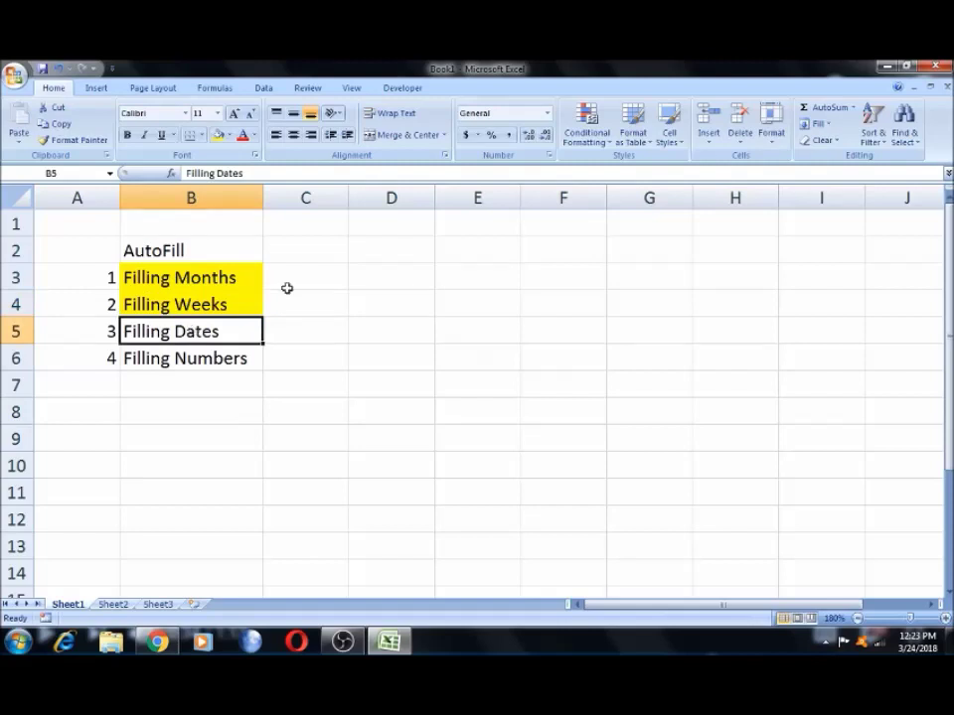
{"action": "left_click", "coordinate": [391, 252]}
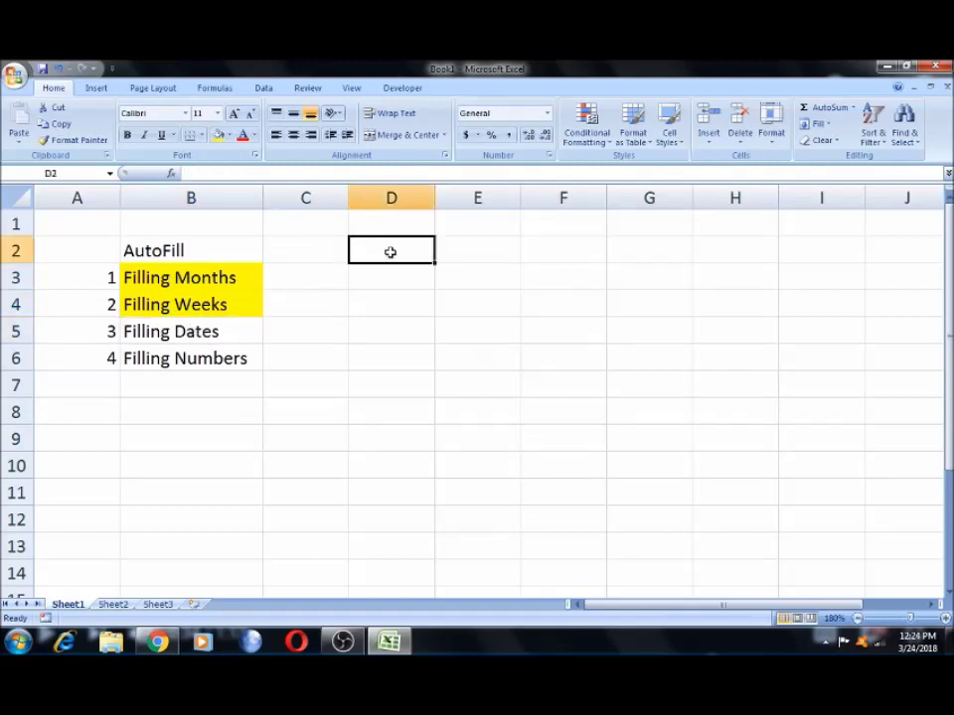
Enter 01/01/2019 in D2, fill dates down to D11 and widen column D.
{"action": "type", "text": "01/01"}
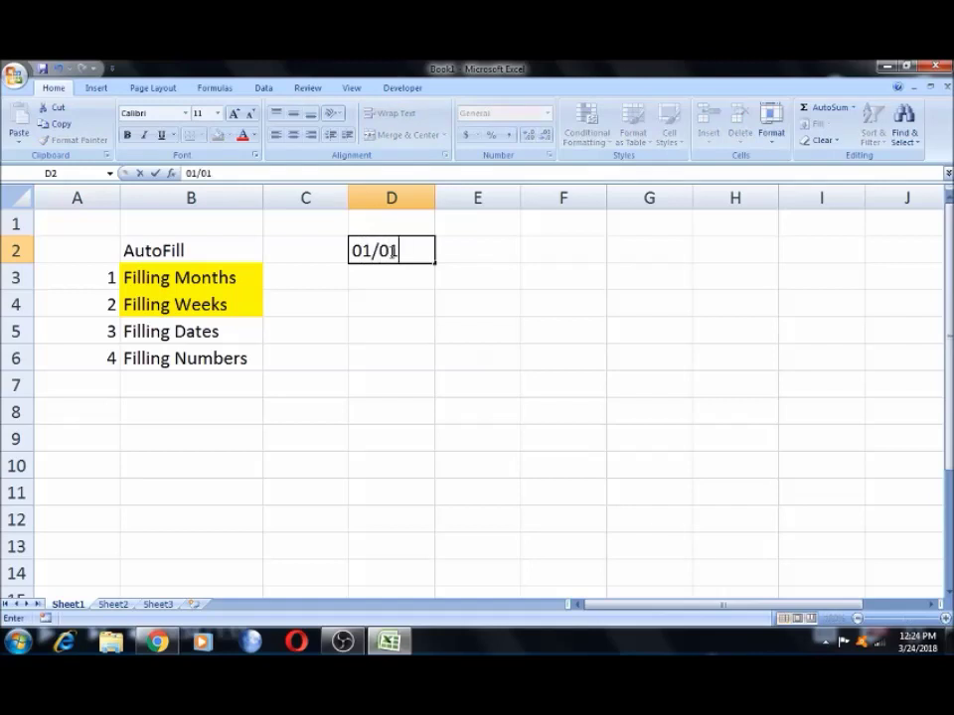
{"action": "type", "text": "/2019"}
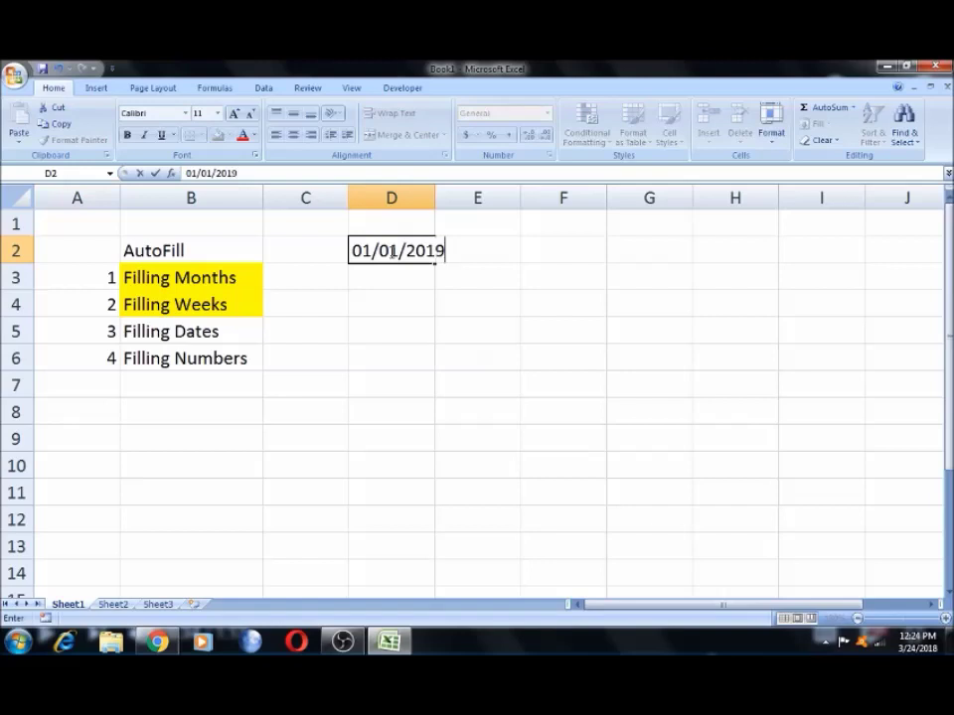
{"action": "key", "text": "Tab"}
{"action": "left_click", "coordinate": [390, 250]}
{"action": "left_click_drag", "start_coordinate": [433, 256], "coordinate": [432, 502]}
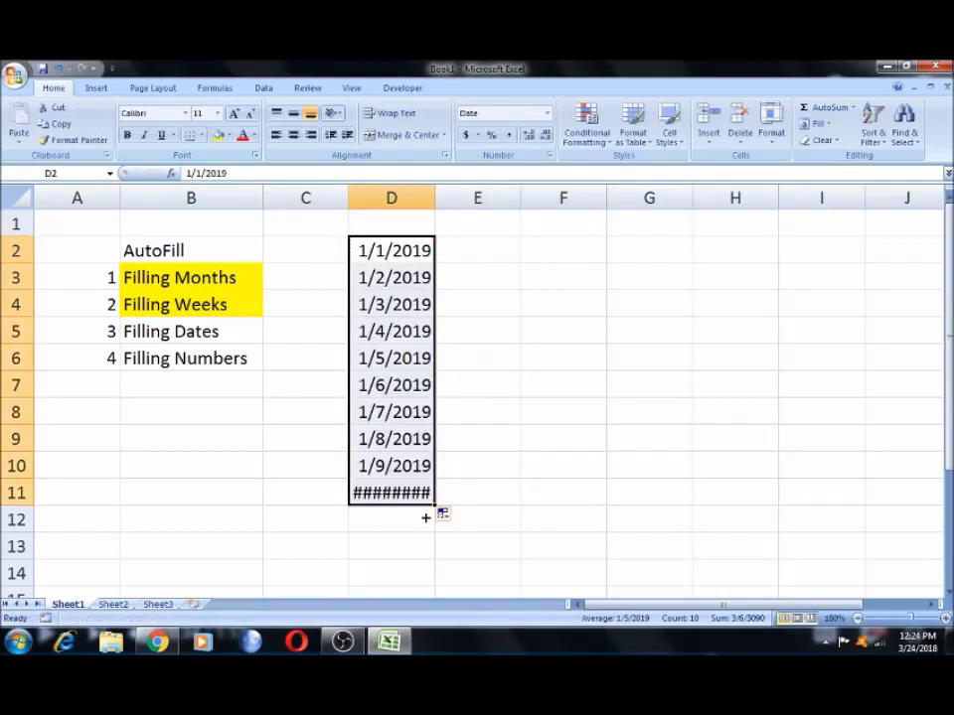
{"action": "left_click", "coordinate": [407, 278]}
{"action": "left_click_drag", "start_coordinate": [436, 198], "coordinate": [442, 198]}
Clear the dates from D2:D11.
{"action": "left_click", "coordinate": [414, 235]}
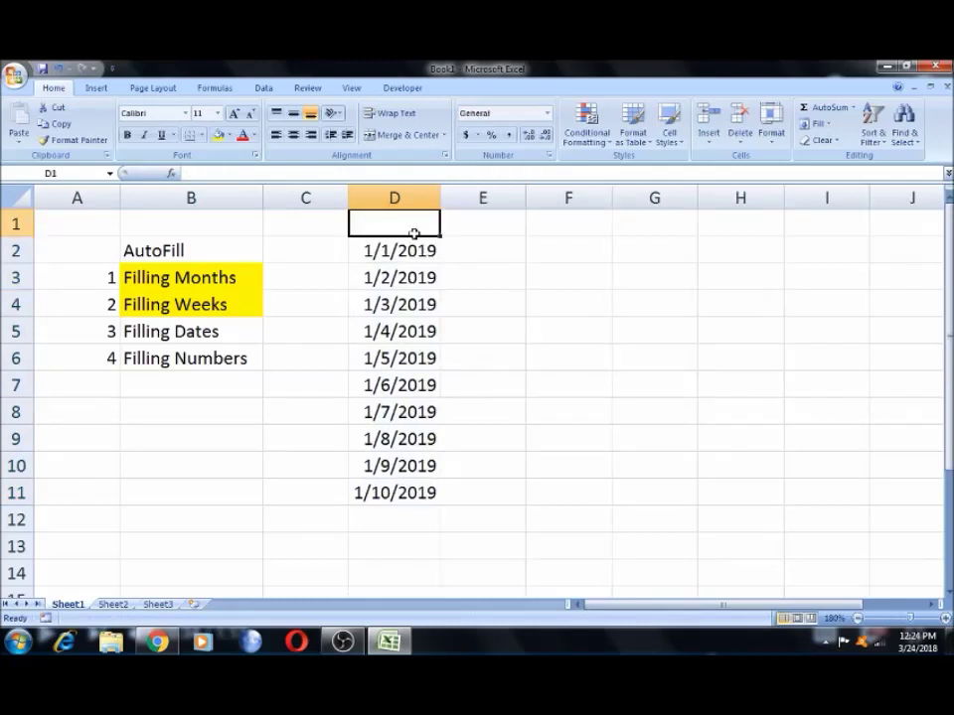
{"action": "left_click", "coordinate": [410, 249]}
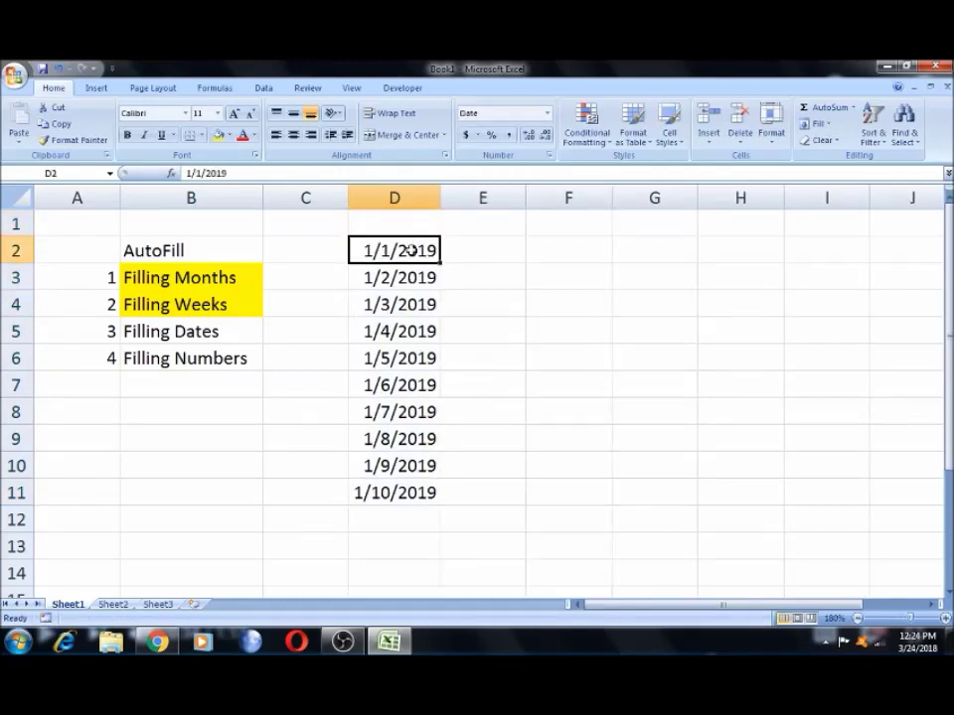
{"action": "key", "text": "shift+Down"}
{"action": "key", "text": "shift+Down"}
{"action": "key", "text": "shift+Down"}
{"action": "key", "text": "shift+Down"}
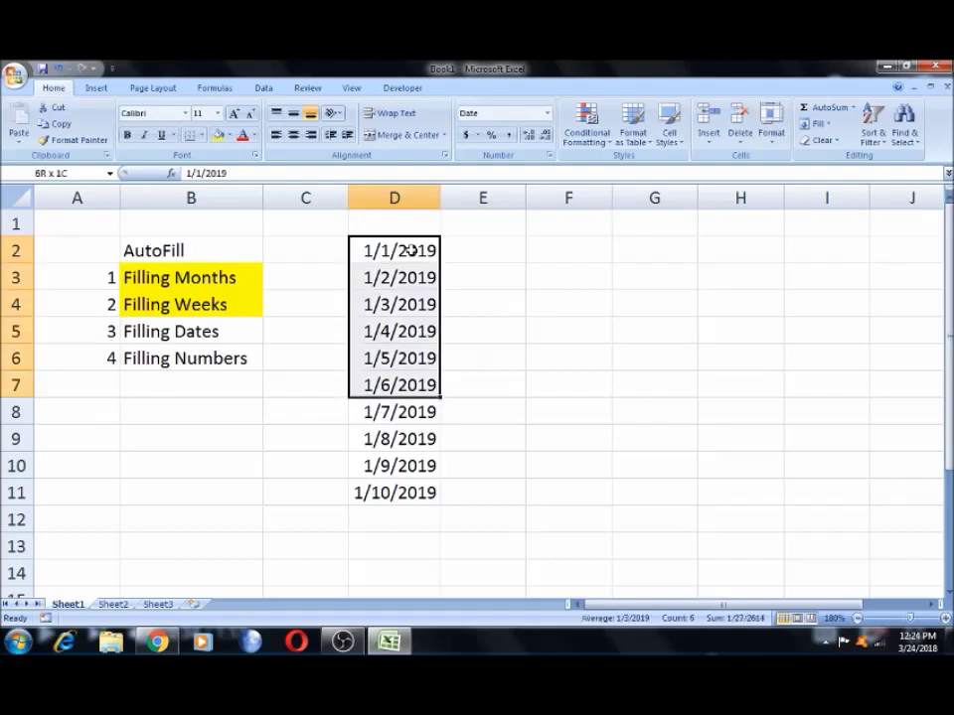
{"action": "key", "text": "shift+Down"}
{"action": "key", "text": "shift+Down"}
{"action": "key", "text": "shift+Down"}
{"action": "key", "text": "shift+Down"}
{"action": "key", "text": "Delete"}
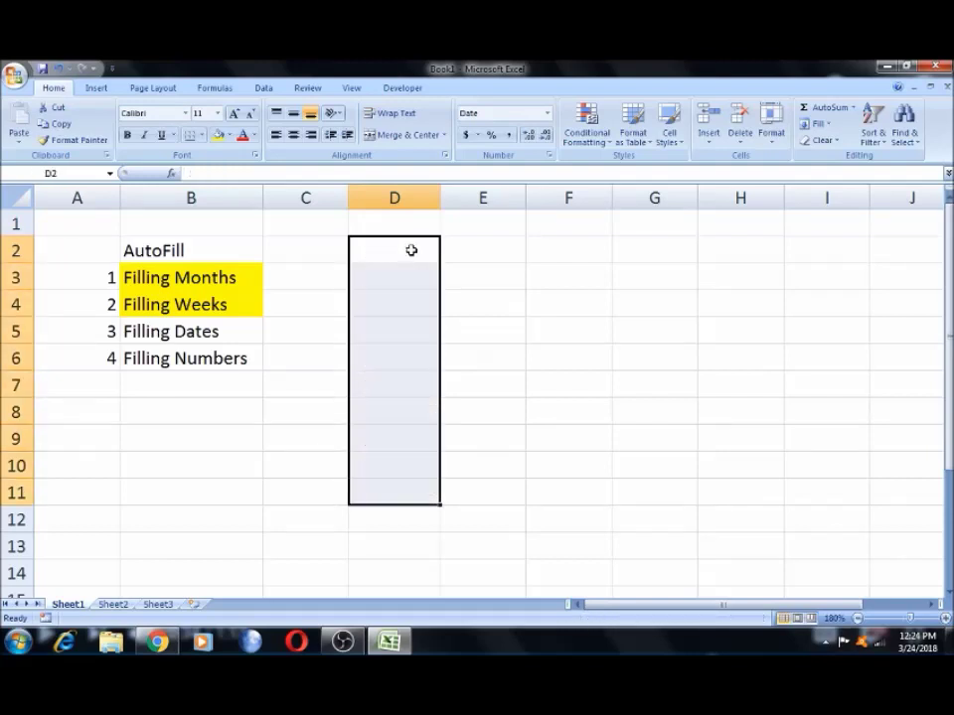
Enter 1 in D2 to show it displays as 1/1/1900, then clear it.
{"action": "left_click", "coordinate": [411, 250]}
{"action": "type", "text": "1"}
{"action": "key", "text": "Tab"}
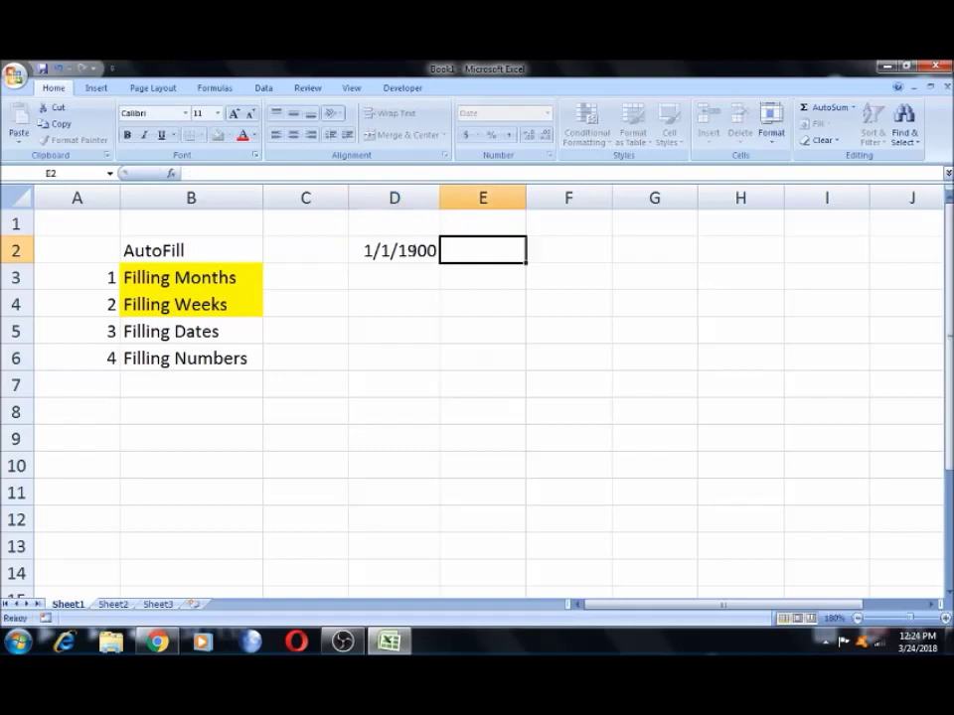
{"action": "left_click", "coordinate": [411, 250]}
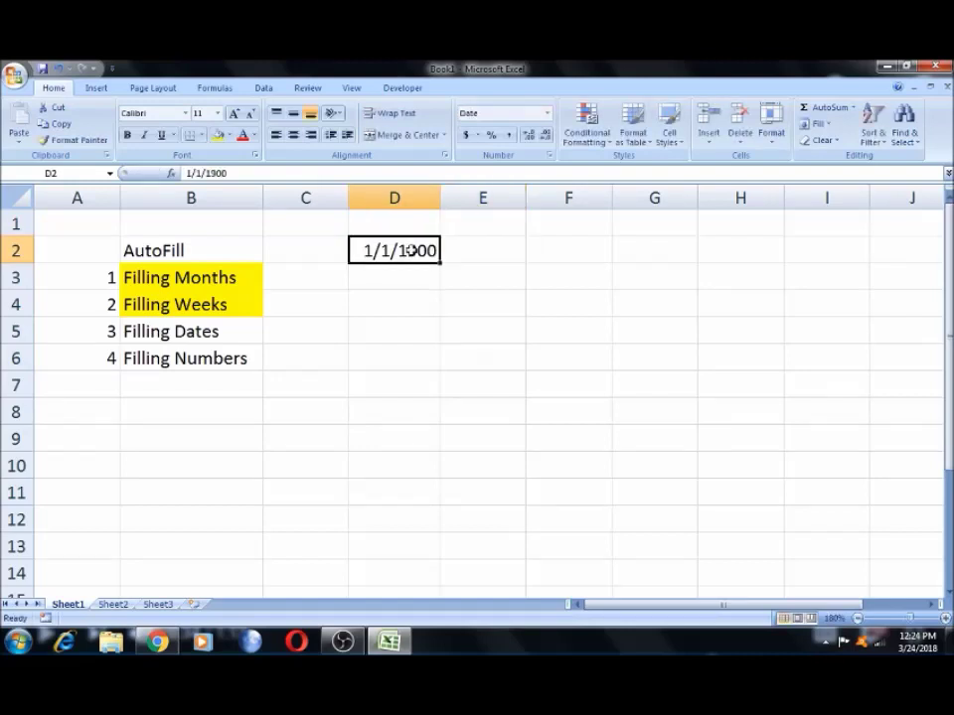
{"action": "key", "text": "Delete"}
Enter 1/2/2018 and 2/1/2018 in D2:D3 and extend the pattern to D10.
{"action": "type", "text": "1/2/201"}
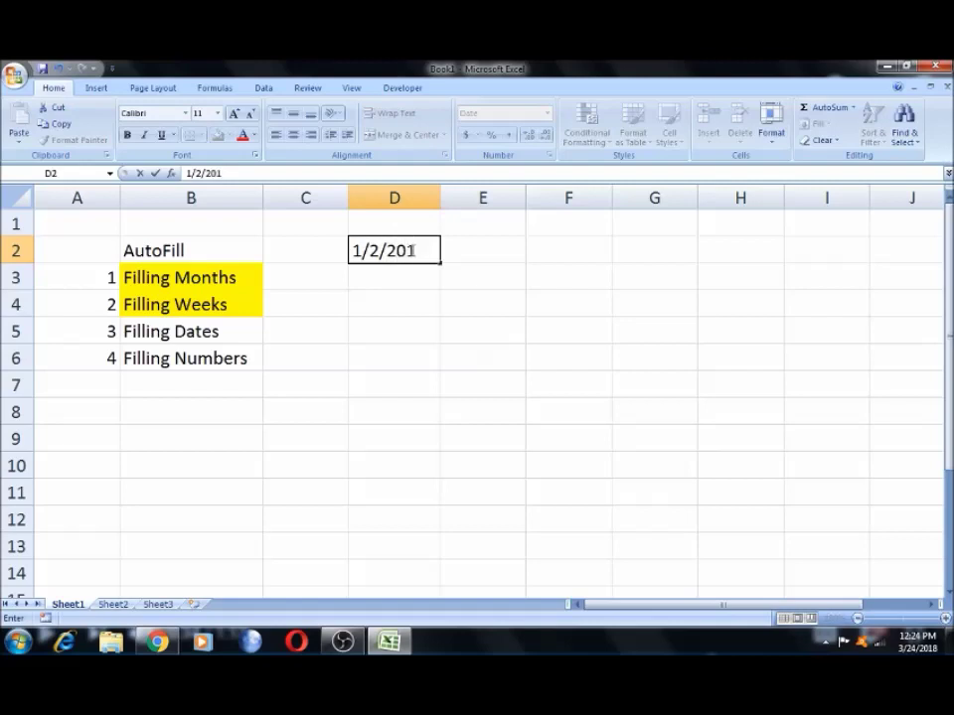
{"action": "type", "text": "8"}
{"action": "key", "text": "Tab"}
{"action": "key", "text": "Return"}
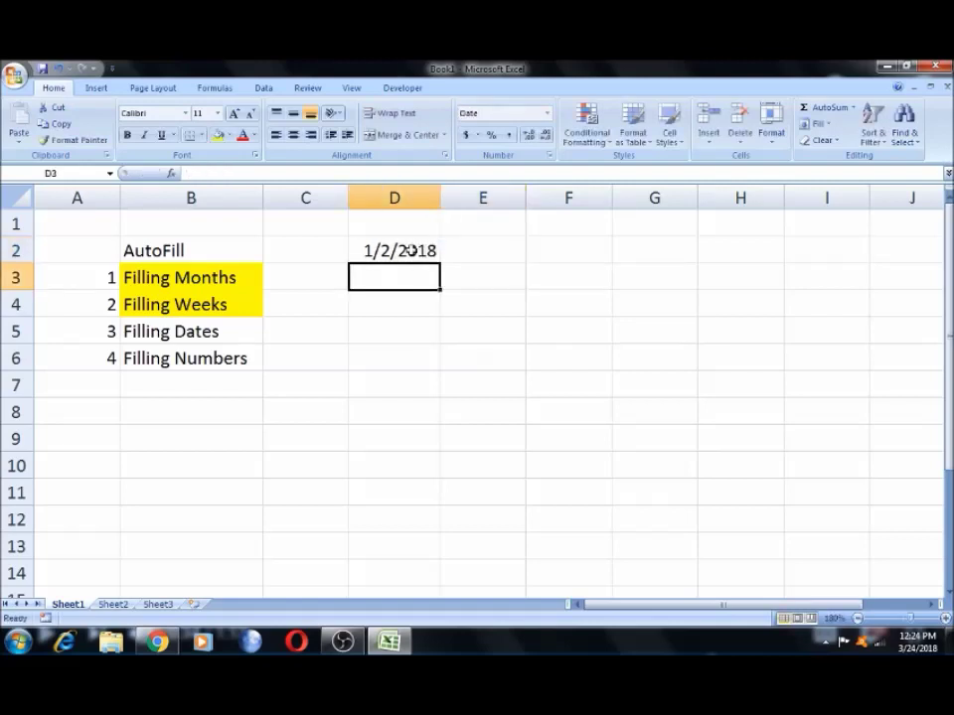
{"action": "type", "text": "2/1/2018"}
{"action": "key", "text": "Tab"}
{"action": "left_click", "coordinate": [410, 251]}
{"action": "key", "text": "shift+Down"}
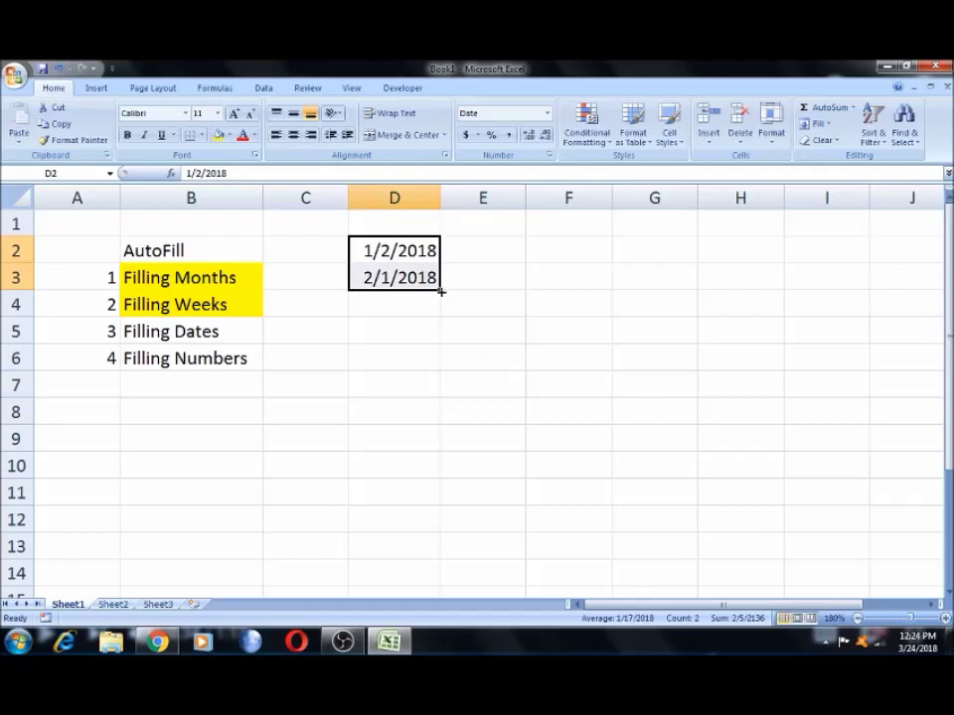
{"action": "left_click_drag", "start_coordinate": [440, 291], "coordinate": [446, 487]}
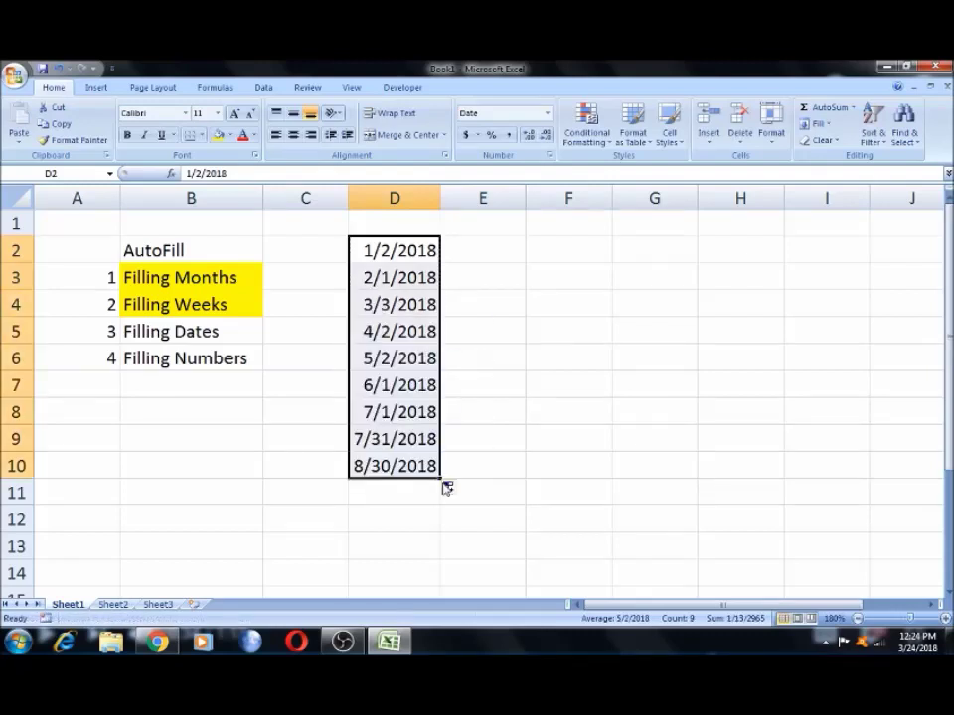
Select the filled dates D2:D10 and clear them.
{"action": "left_click", "coordinate": [402, 251]}
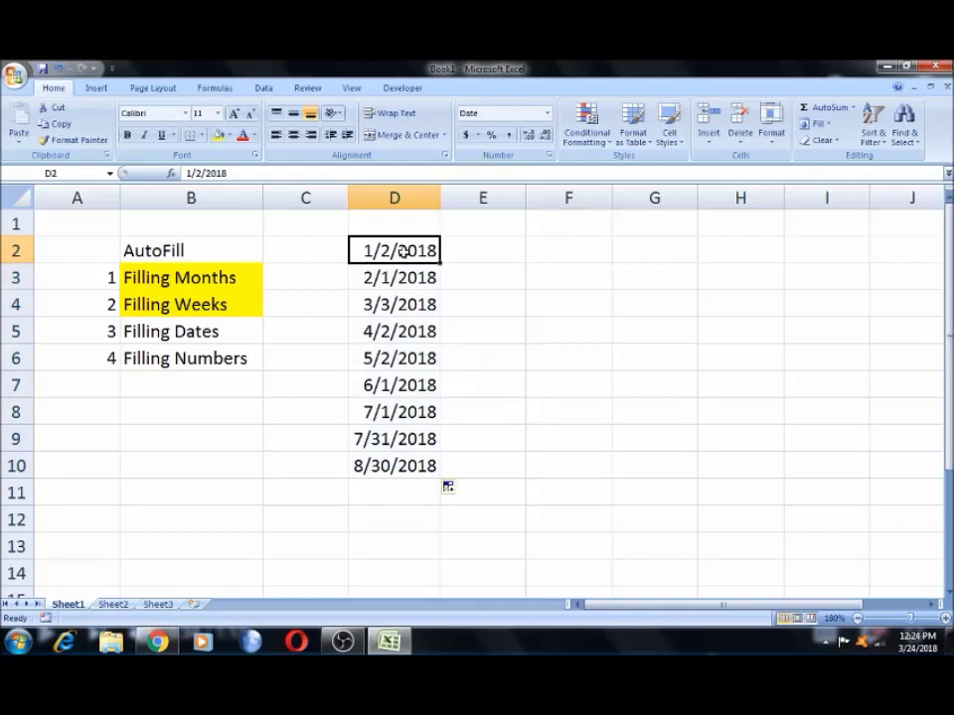
{"action": "key", "text": "ctrl+shift+Down"}
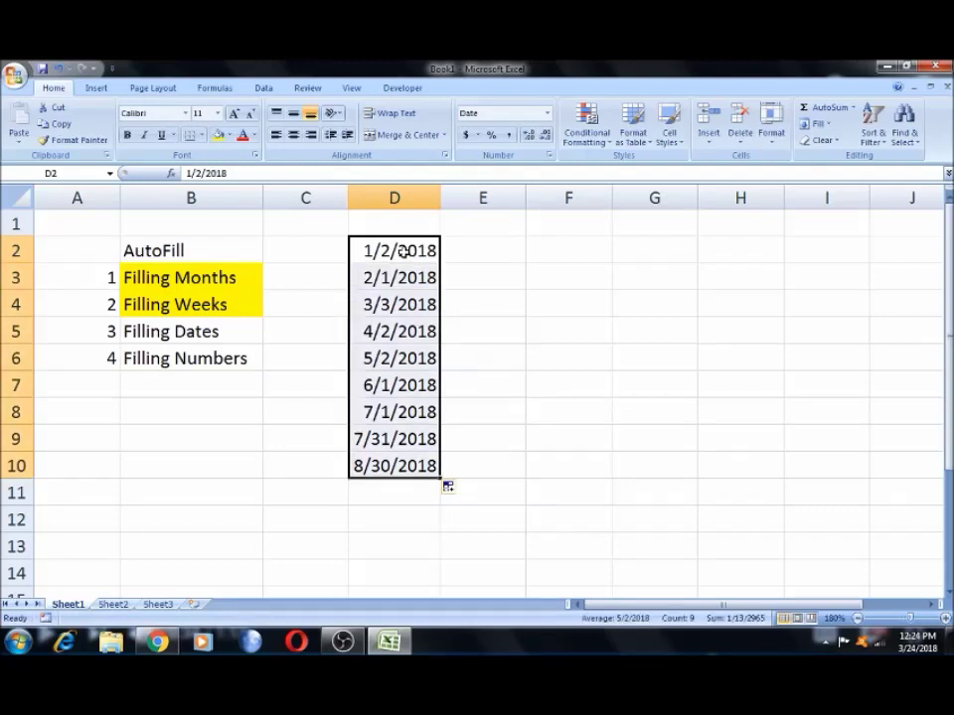
{"action": "left_click", "coordinate": [403, 251]}
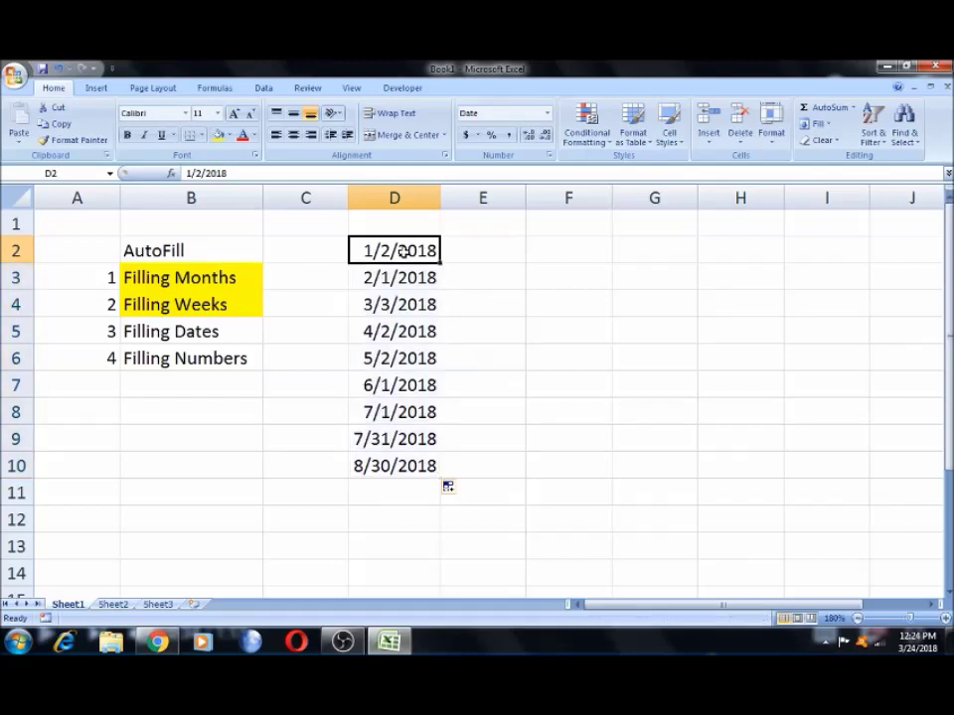
{"action": "key", "text": "shift+Down"}
{"action": "key", "text": "ctrl+shift+Down"}
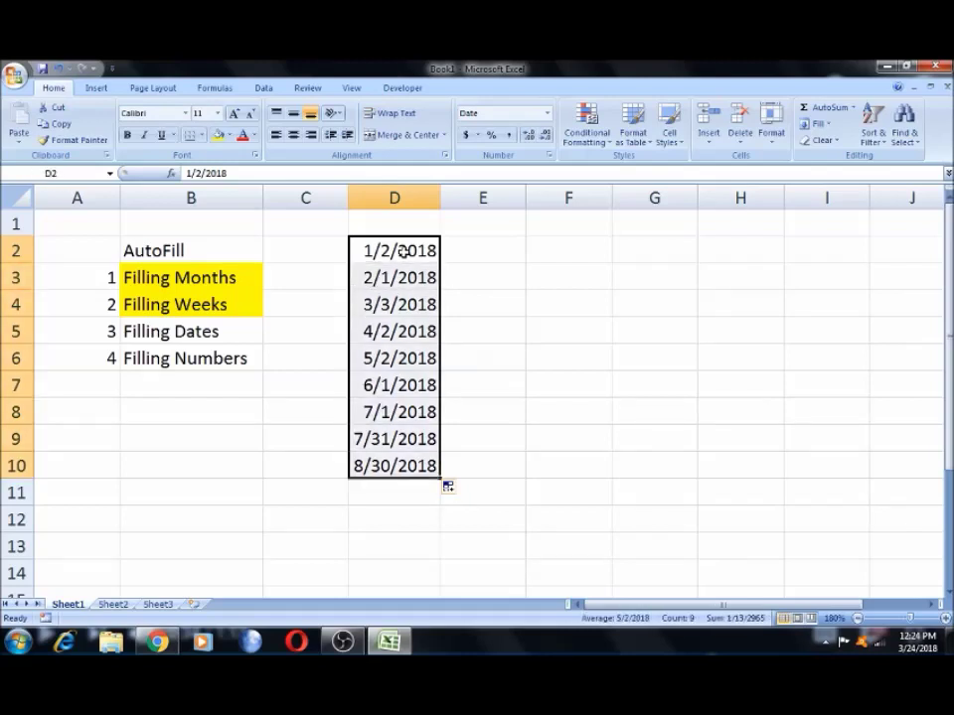
{"action": "key", "text": "Delete"}
{"action": "left_click", "coordinate": [194, 329]}
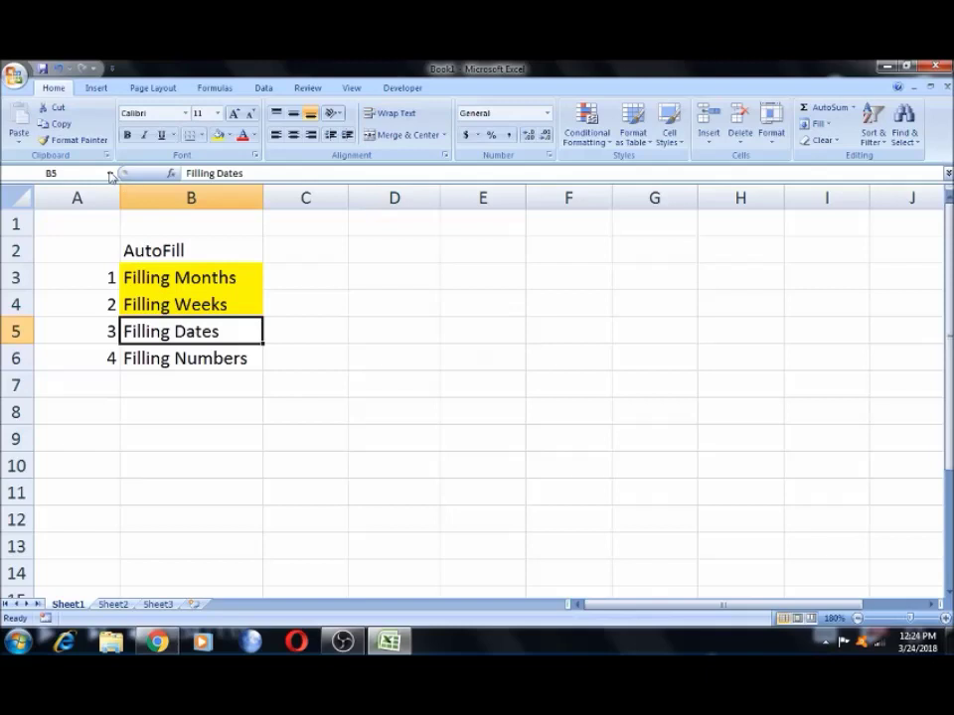
Shade the Filling Dates cell B5 yellow, then enter and clear a test 1 in D2.
{"action": "left_click", "coordinate": [218, 135]}
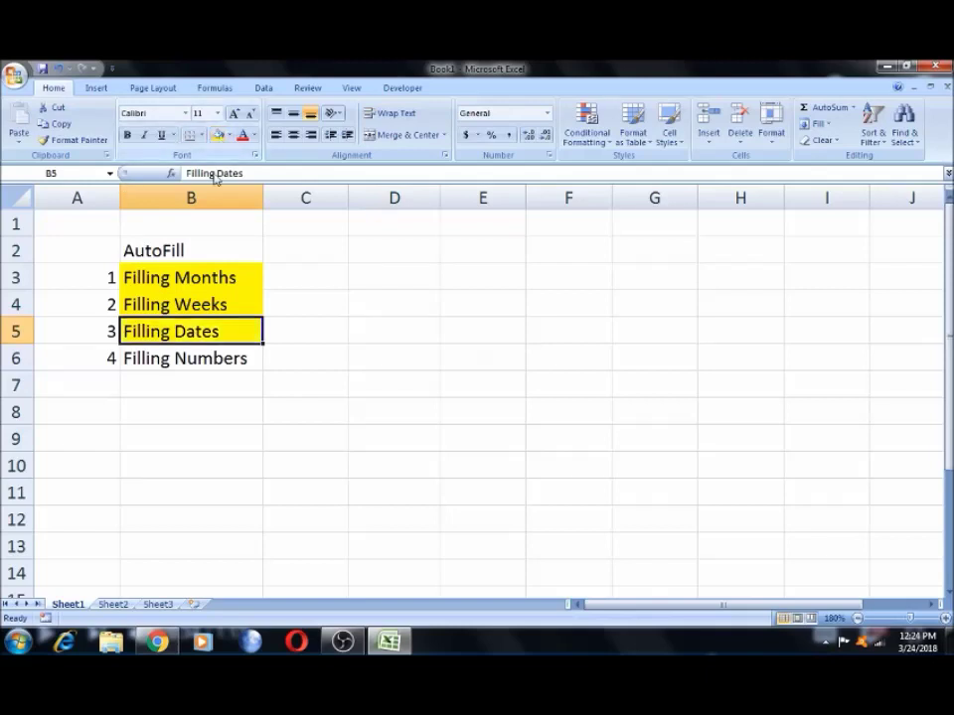
{"action": "left_click", "coordinate": [177, 363]}
{"action": "left_click", "coordinate": [391, 248]}
{"action": "type", "text": "1"}
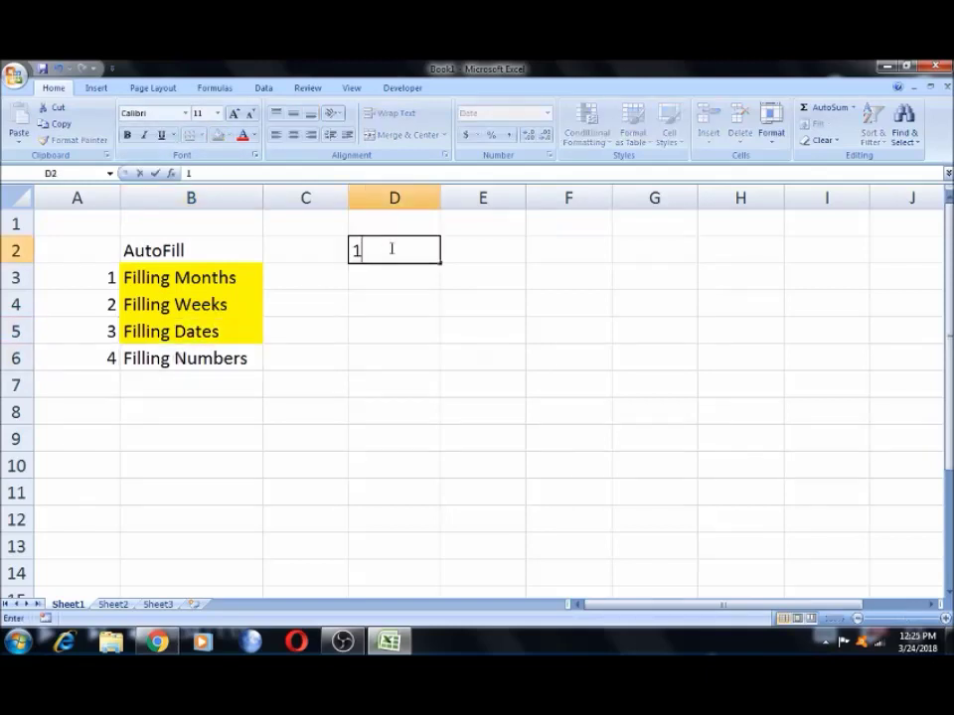
{"action": "key", "text": "Return"}
{"action": "left_click", "coordinate": [391, 250]}
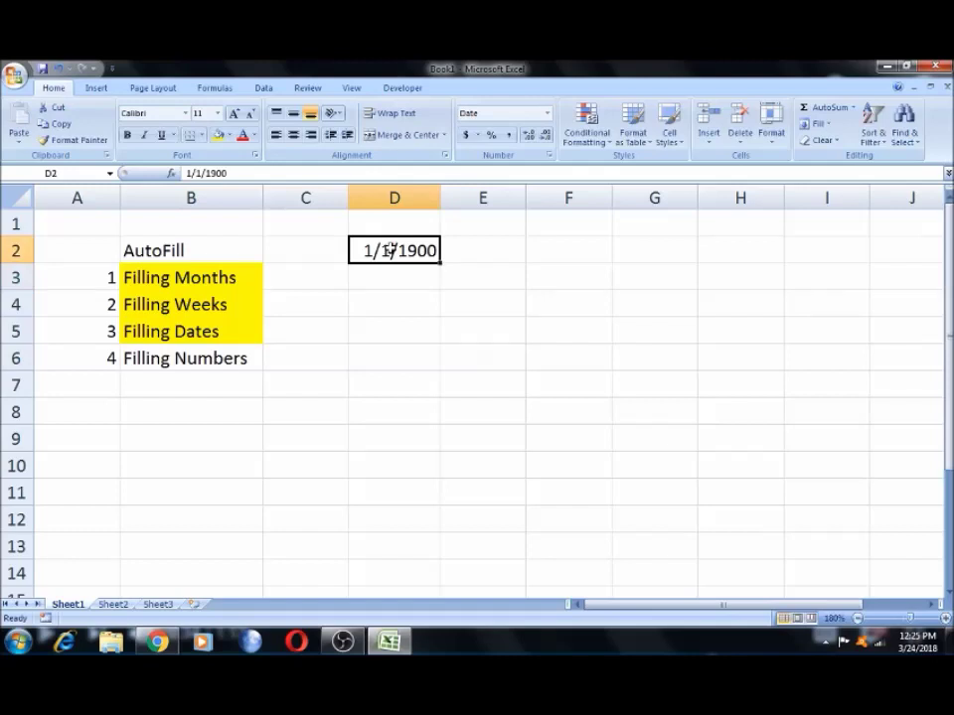
{"action": "key", "text": "Delete"}
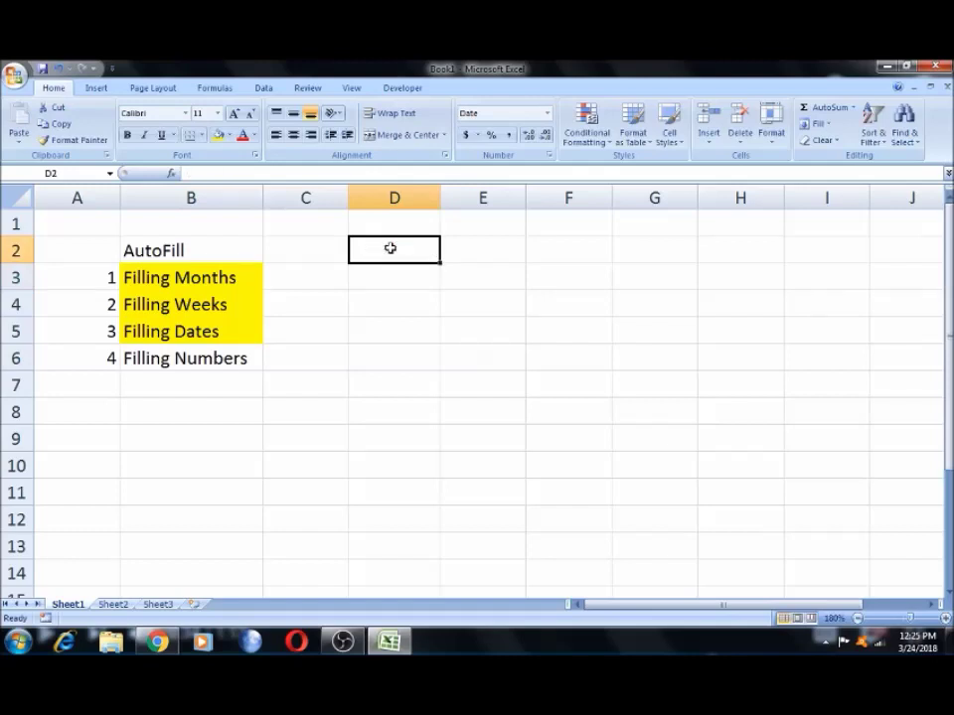
Enter the starting values 1 and 2 in E2 and E3.
{"action": "left_click", "coordinate": [337, 250]}
{"action": "left_click", "coordinate": [492, 249]}
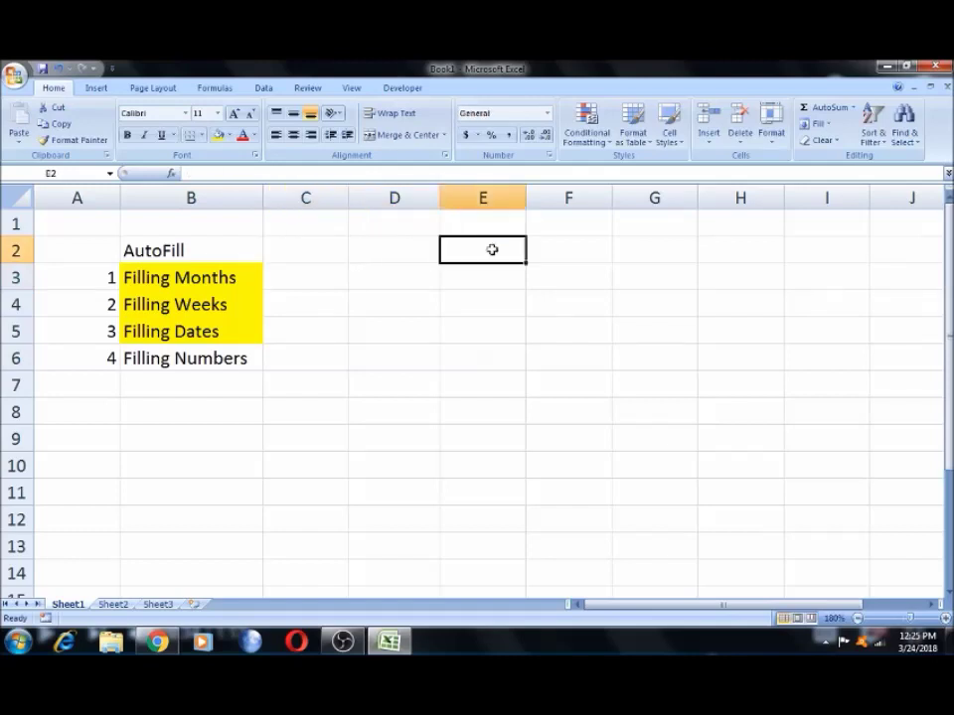
{"action": "type", "text": "1"}
{"action": "key", "text": "Return"}
{"action": "type", "text": "2"}
{"action": "key", "text": "Return"}
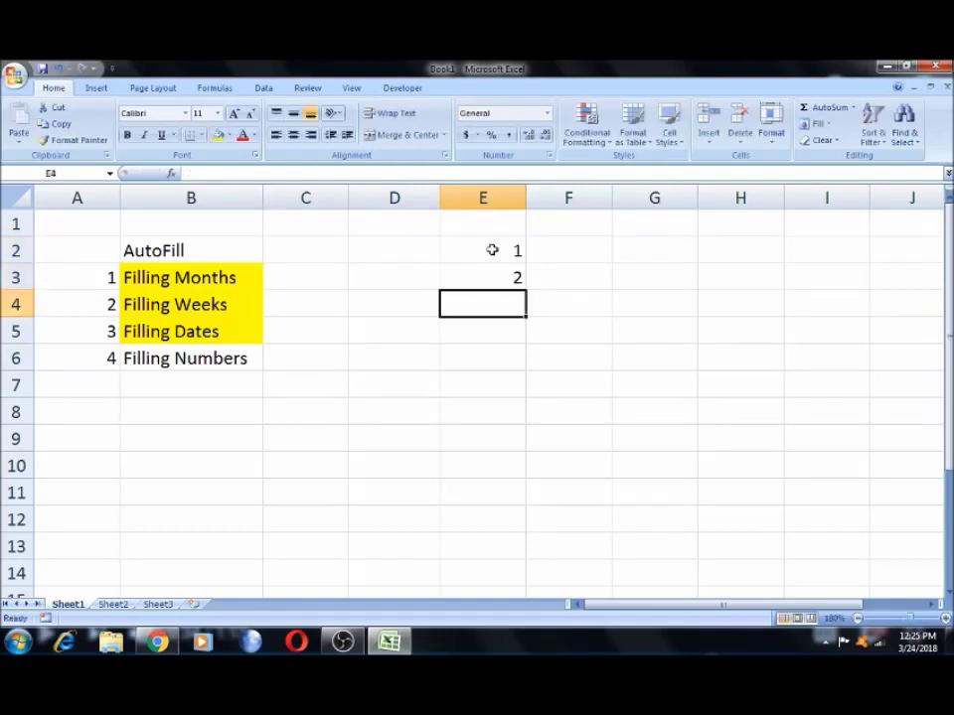
{"action": "left_click", "coordinate": [404, 256]}
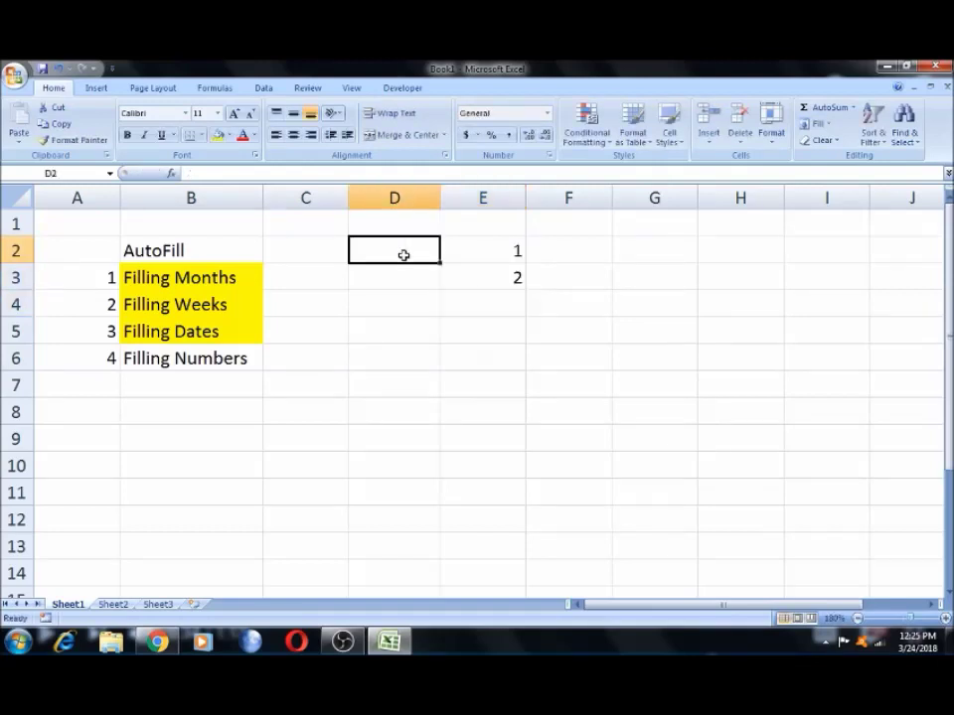
AutoFill the 1, 2 series down to 9 in E10, then clear E2:E10.
{"action": "left_click", "coordinate": [475, 252]}
{"action": "key", "text": "shift+Down"}
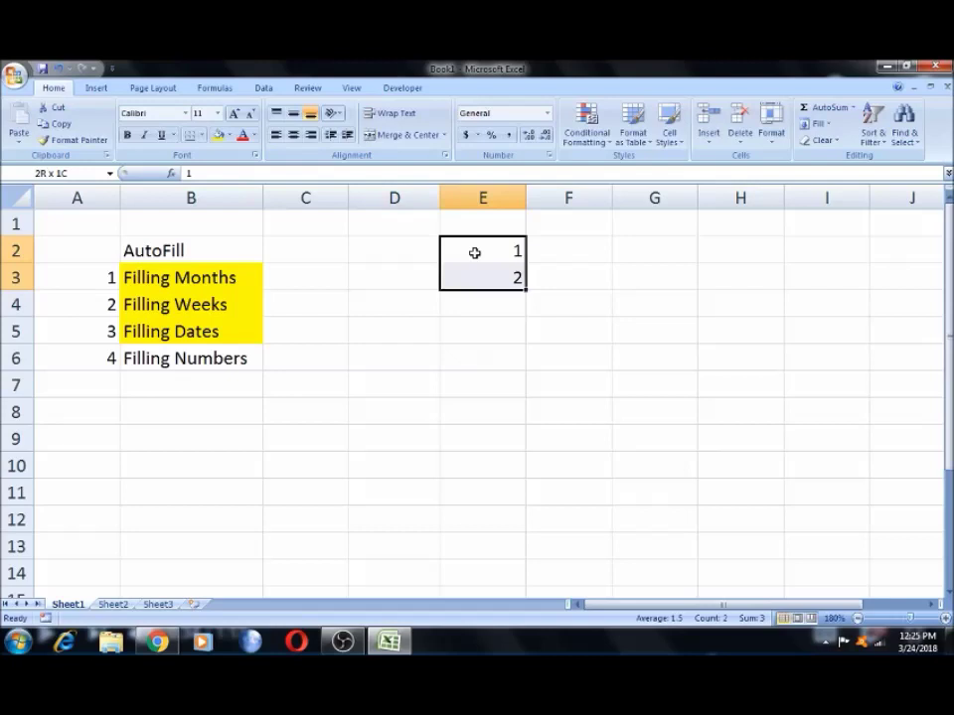
{"action": "left_click_drag", "start_coordinate": [527, 292], "coordinate": [536, 465]}
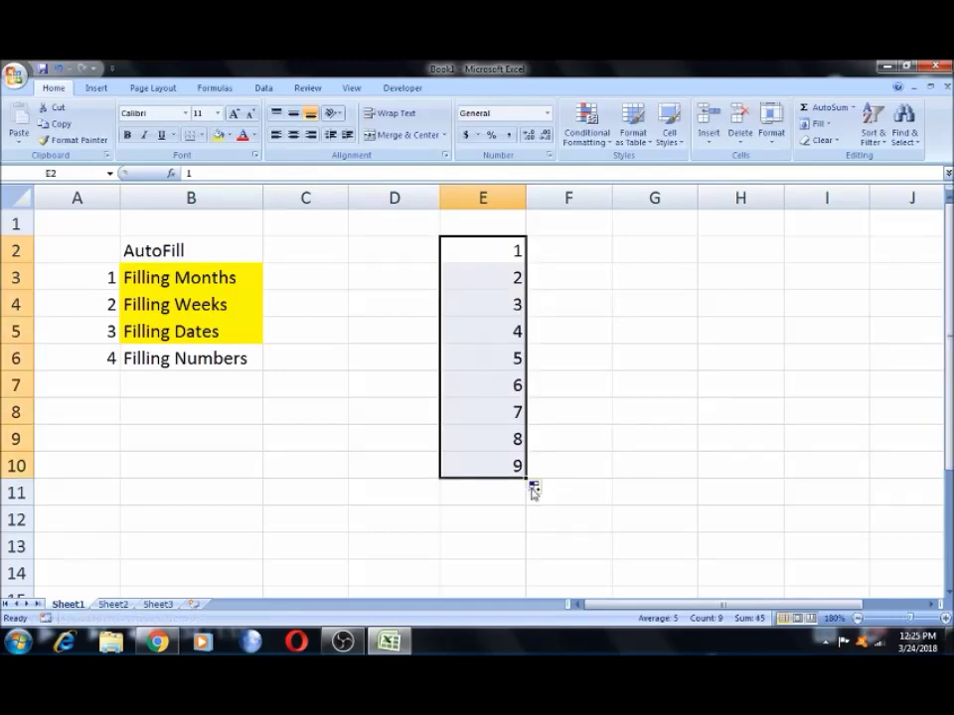
{"action": "left_click", "coordinate": [505, 269]}
{"action": "left_click", "coordinate": [506, 247]}
{"action": "key", "text": "ctrl+shift+Down"}
{"action": "key", "text": "Delete"}
{"action": "left_click", "coordinate": [506, 246]}
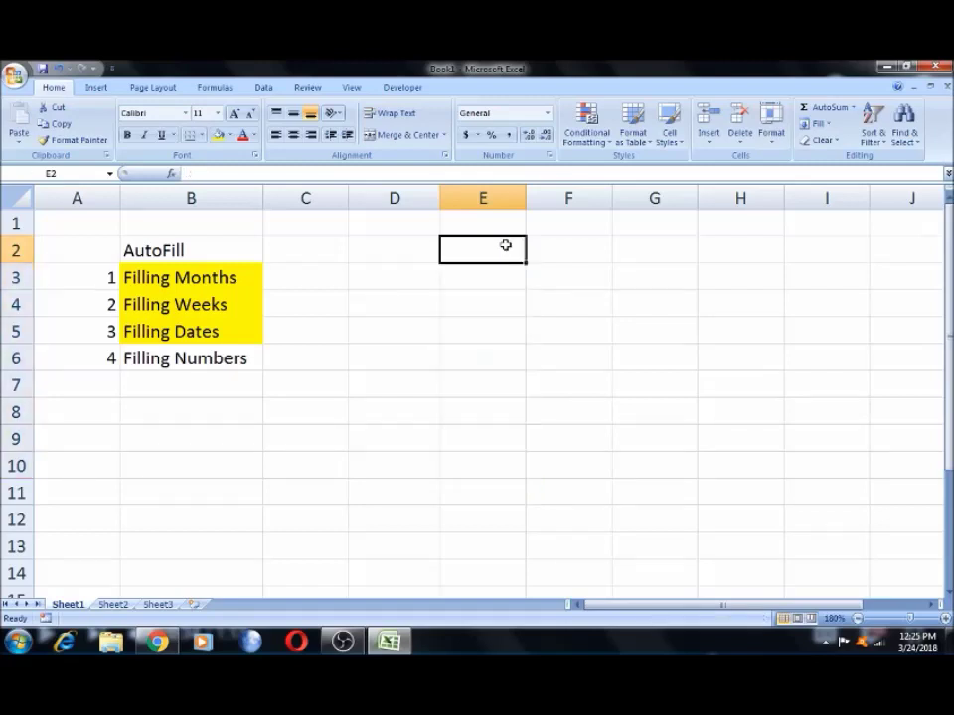
Enter 2 and 4 in E2:E3 and AutoFill the even series down to 18.
{"action": "type", "text": "2"}
{"action": "key", "text": "Return"}
{"action": "type", "text": "4"}
{"action": "key", "text": "ctrl+Return"}
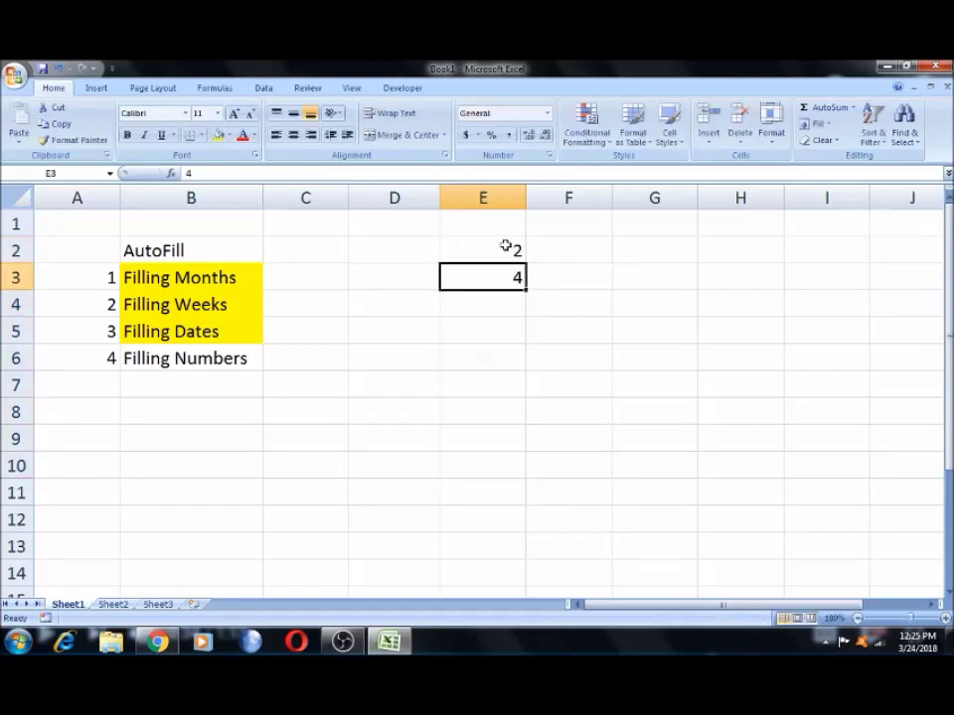
{"action": "left_click", "coordinate": [506, 246]}
{"action": "key", "text": "shift+Down"}
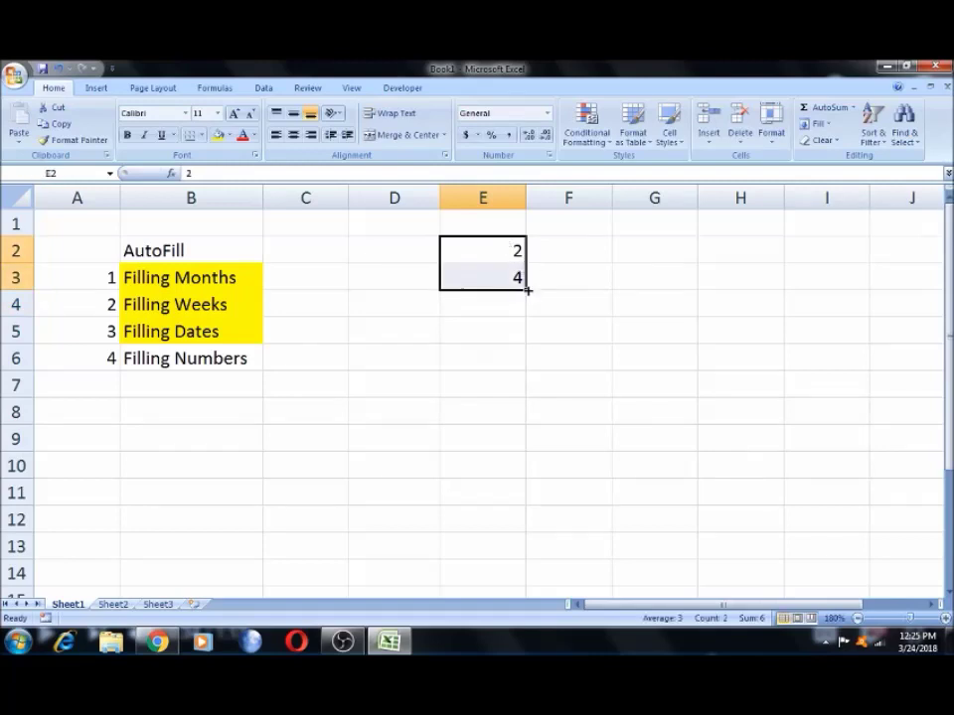
{"action": "left_click_drag", "start_coordinate": [527, 290], "coordinate": [534, 477]}
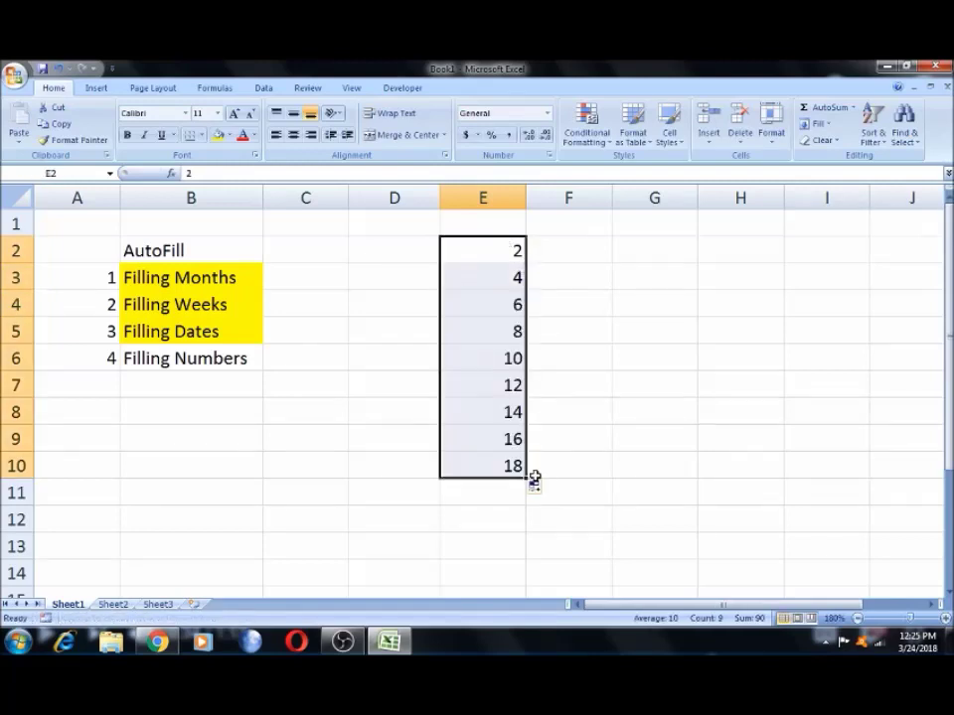
Change E2 to 3 and E1 to 1, then AutoFill the odd series 1–21 down to E11.
{"action": "left_click", "coordinate": [517, 250]}
{"action": "type", "text": "3"}
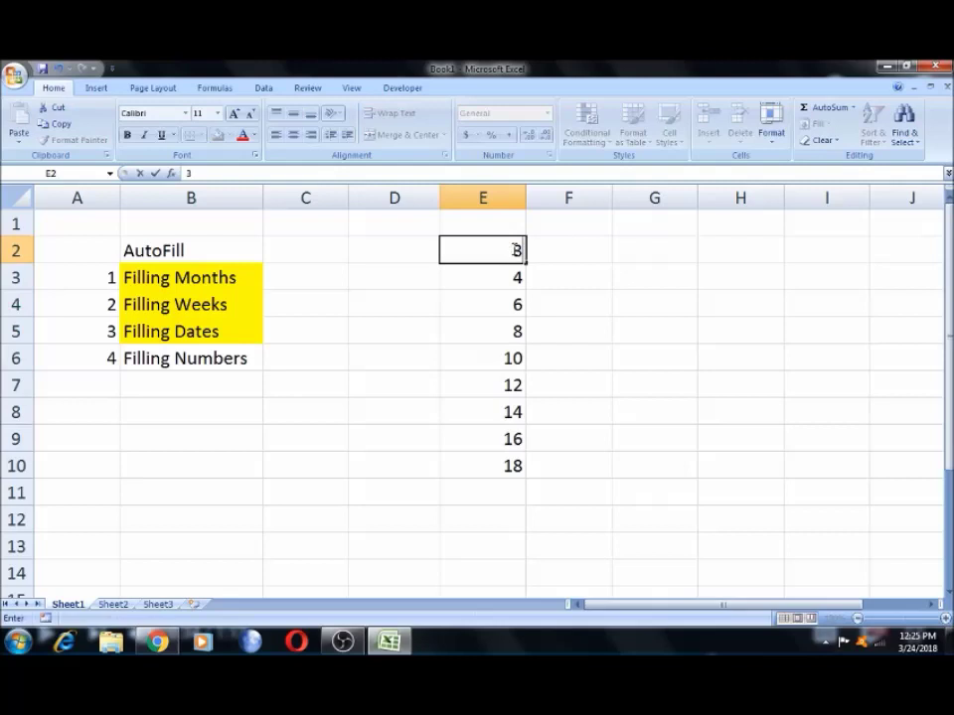
{"action": "key", "text": "Return"}
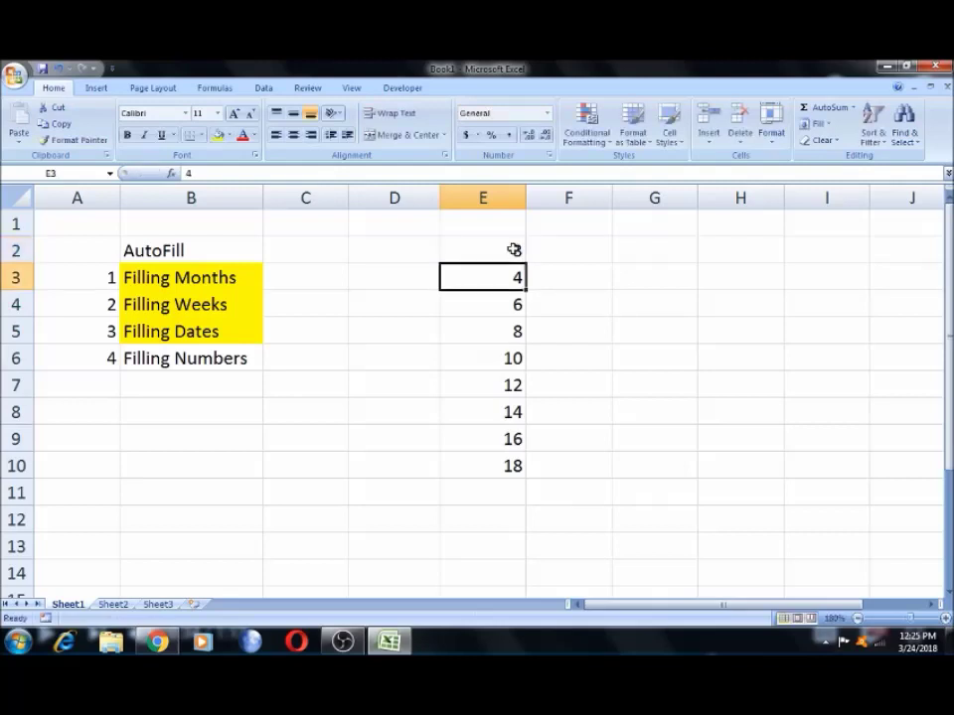
{"action": "key", "text": "Up"}
{"action": "key", "text": "Up"}
{"action": "type", "text": "1"}
{"action": "key", "text": "Return"}
{"action": "key", "text": "Up"}
{"action": "left_click", "coordinate": [514, 250], "text": "shift"}
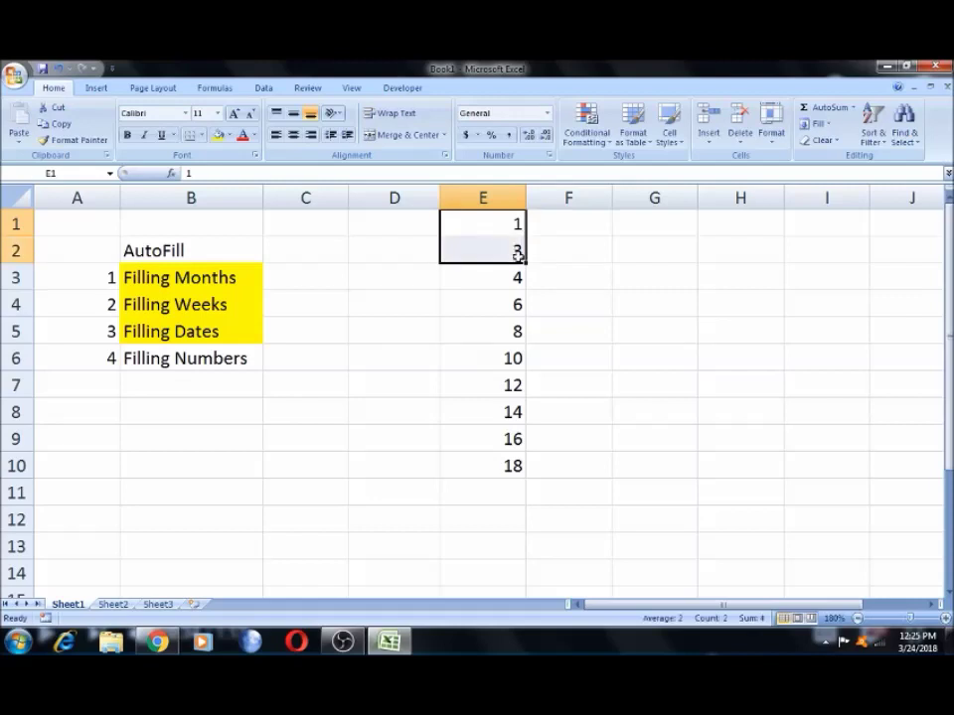
{"action": "left_click_drag", "start_coordinate": [525, 262], "coordinate": [518, 497]}
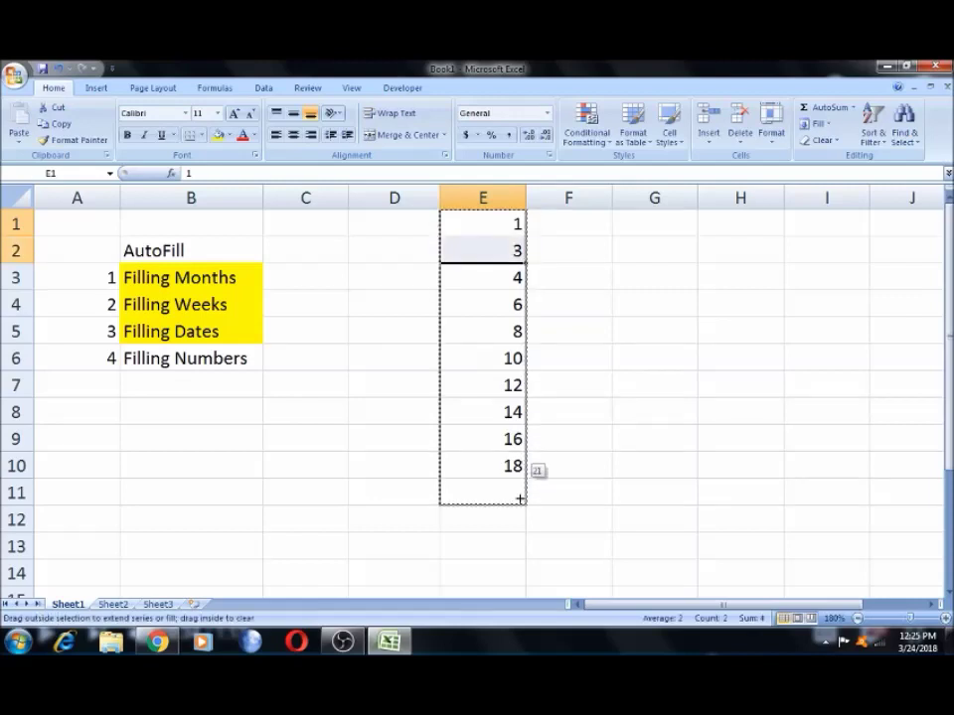
{"action": "left_click", "coordinate": [517, 497]}
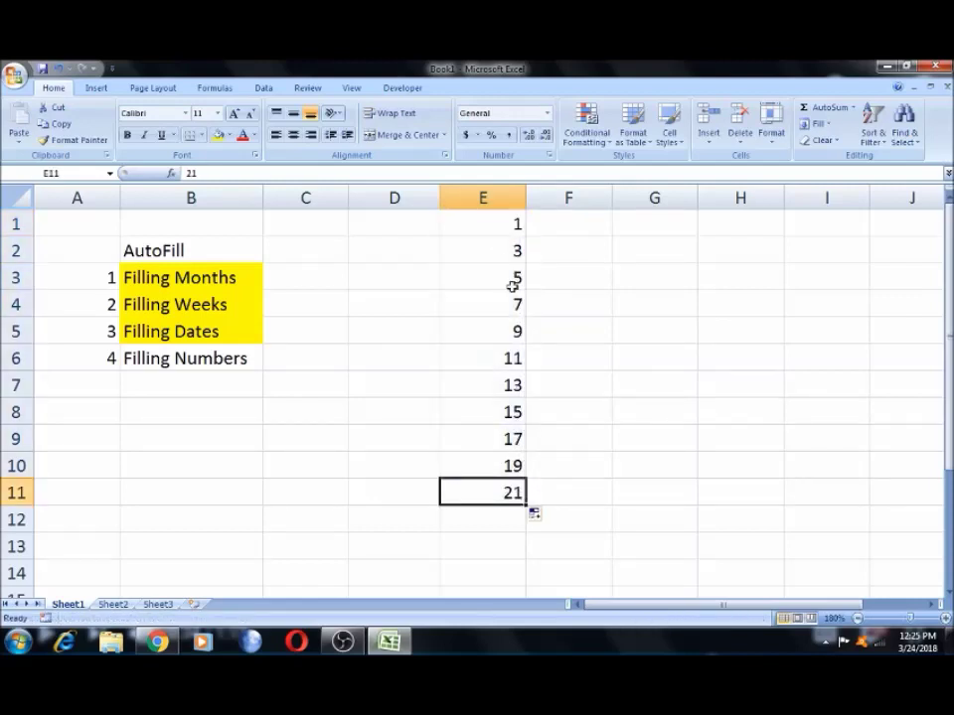
Replace the value in E1 with 10.
{"action": "left_click", "coordinate": [499, 224]}
{"action": "type", "text": "10"}
{"action": "key", "text": "Tab"}
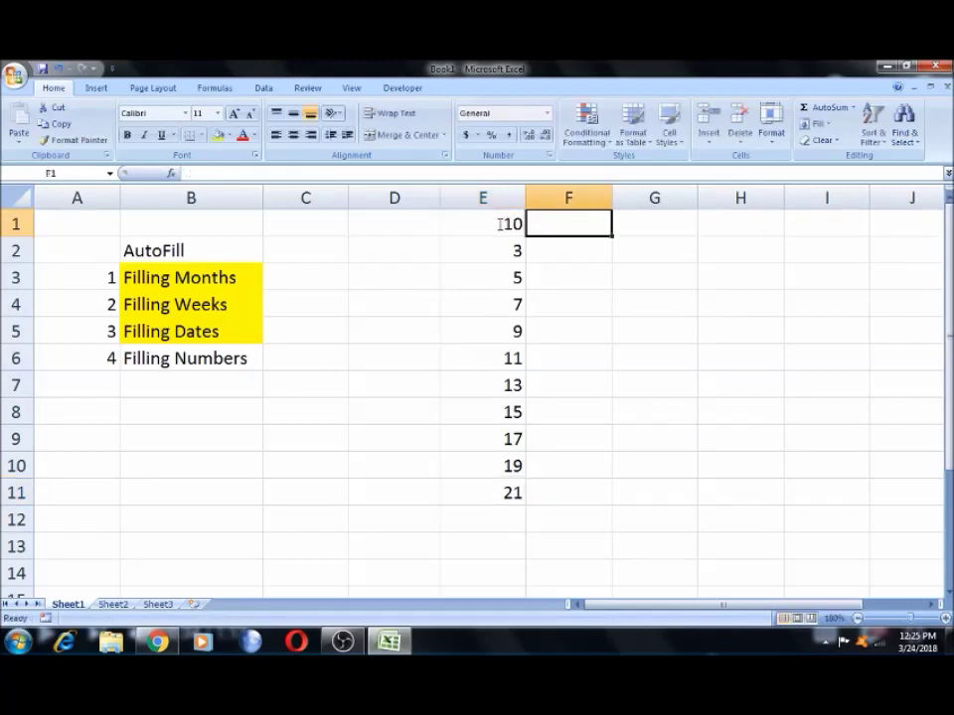
Enter 20 in E2 and AutoFill 10, 20 down to 120 in E12.
{"action": "key", "text": "Return"}
{"action": "type", "text": "20"}
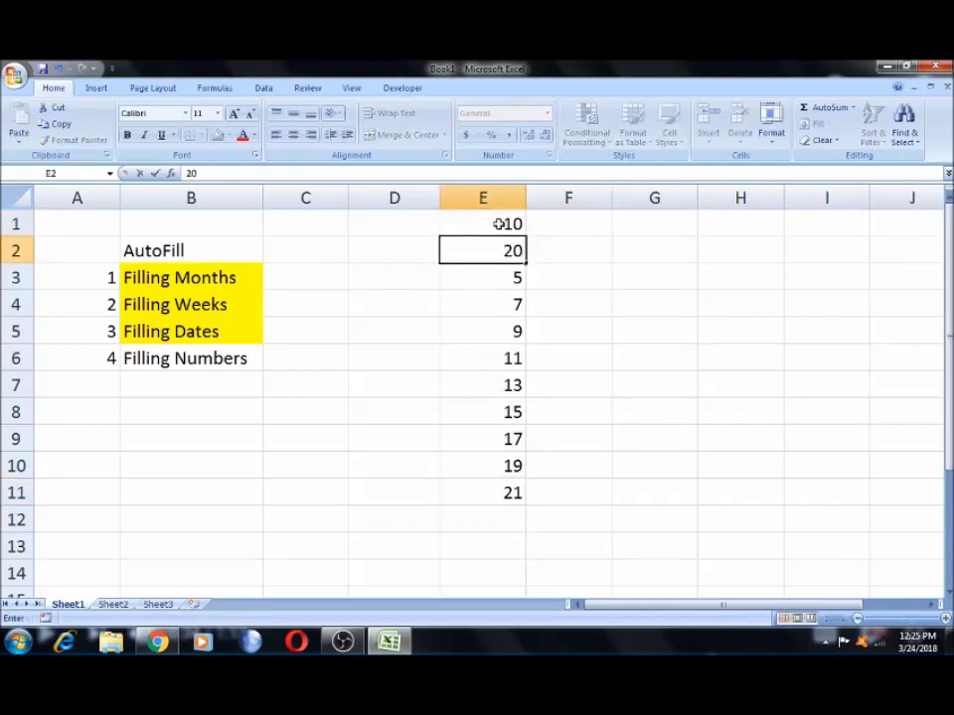
{"action": "key", "text": "Tab"}
{"action": "left_click", "coordinate": [498, 224]}
{"action": "key", "text": "shift+Down"}
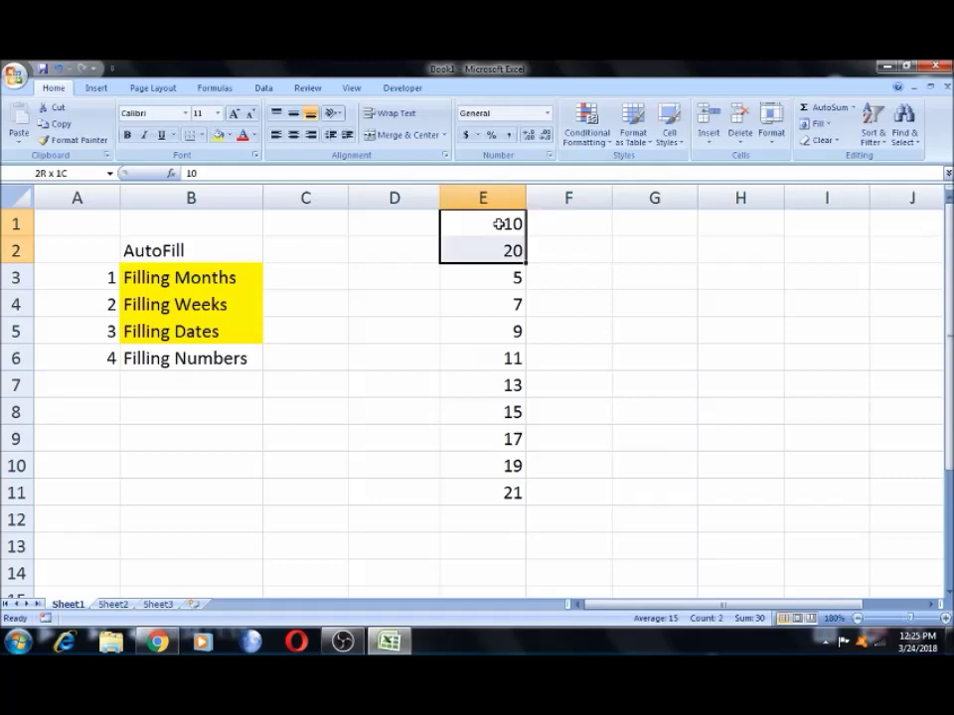
{"action": "left_click_drag", "start_coordinate": [524, 264], "coordinate": [526, 533]}
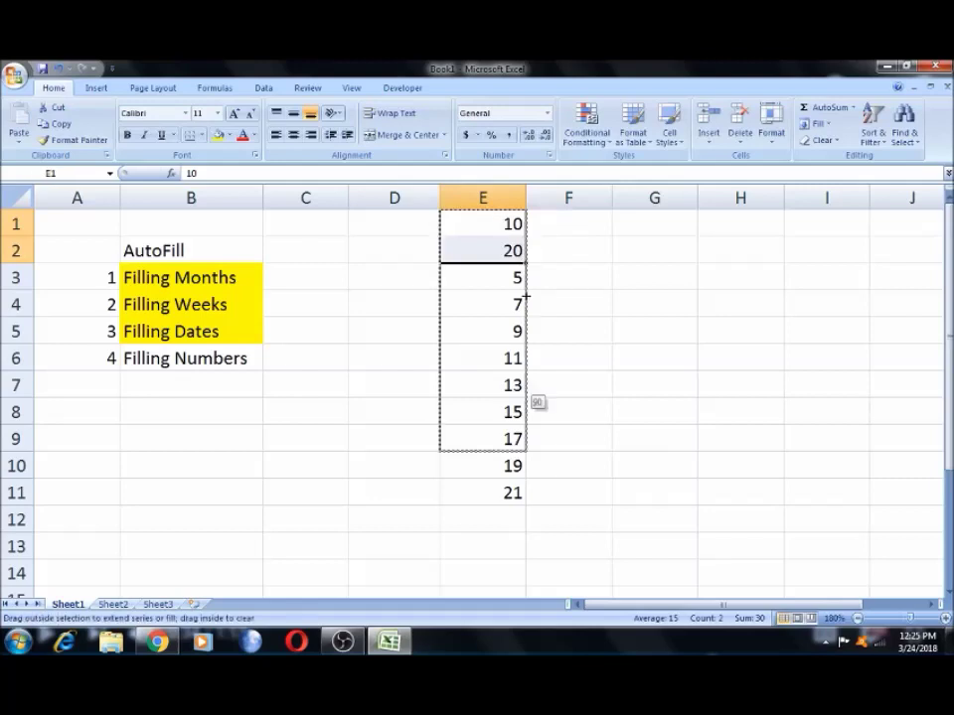
Check the filled values, then select the Filling Numbers topic cell B6.
{"action": "left_click", "coordinate": [496, 363]}
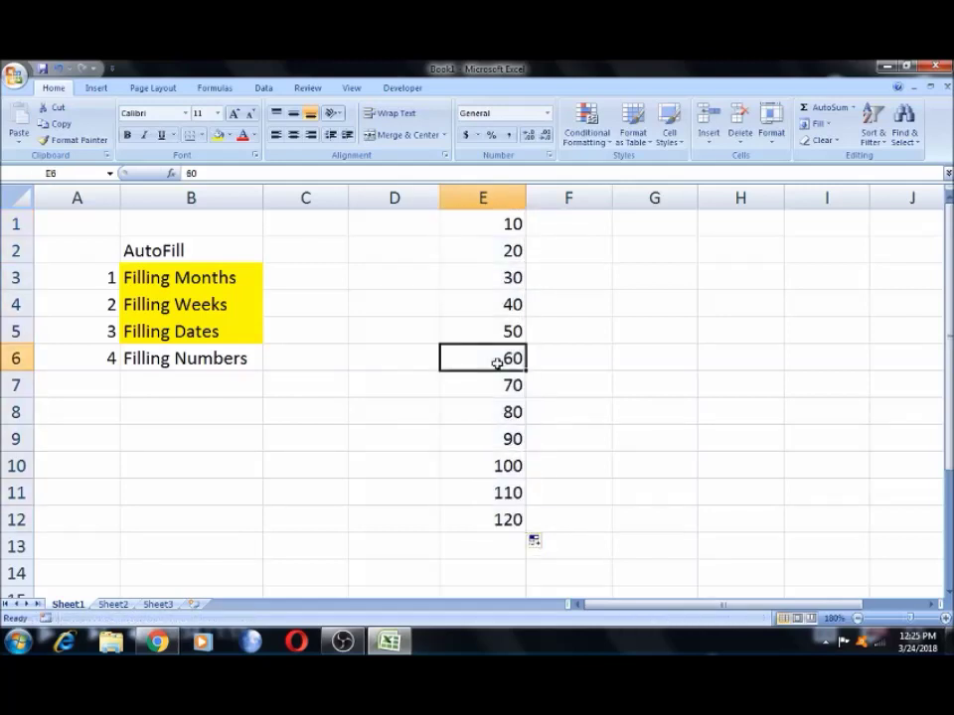
{"action": "left_click", "coordinate": [506, 217]}
{"action": "key", "text": "Down"}
{"action": "key", "text": "Down"}
{"action": "key", "text": "Down"}
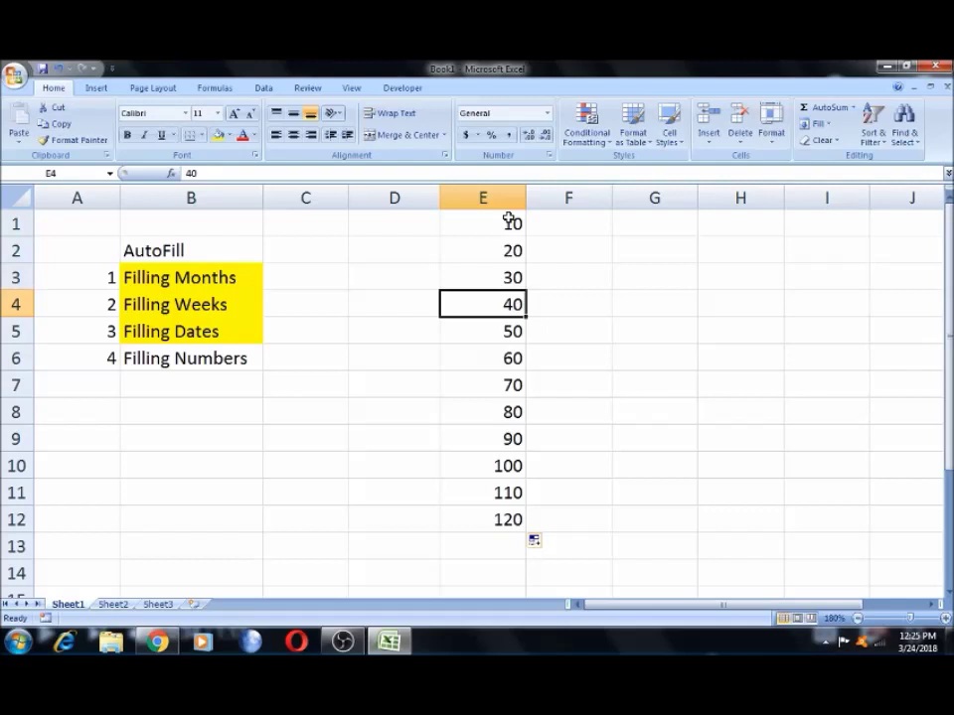
{"action": "left_click", "coordinate": [192, 362]}
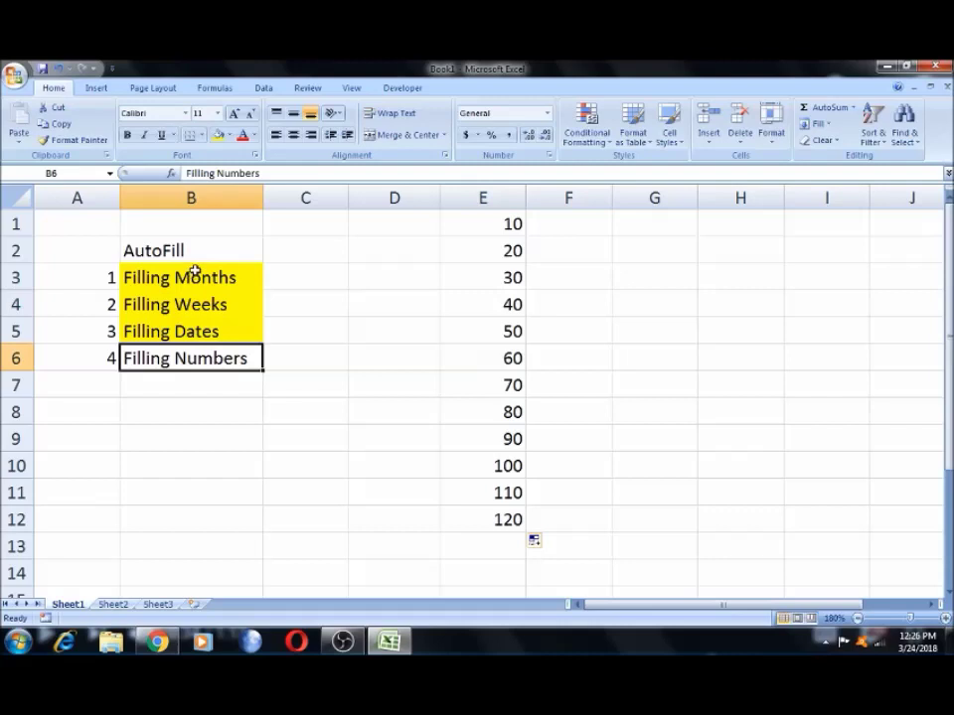